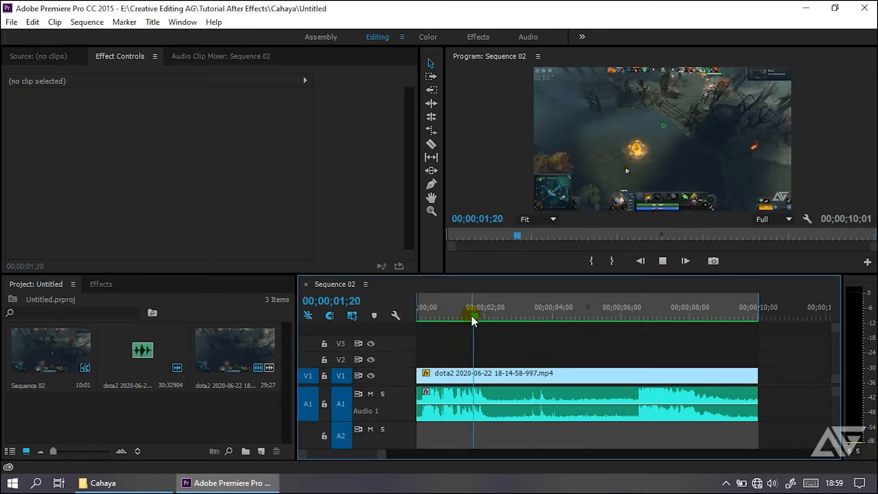
# Play and scrub through the gameplay sequence to examine where the glowing effect in the footage starts and ends
pyautogui.press('space')
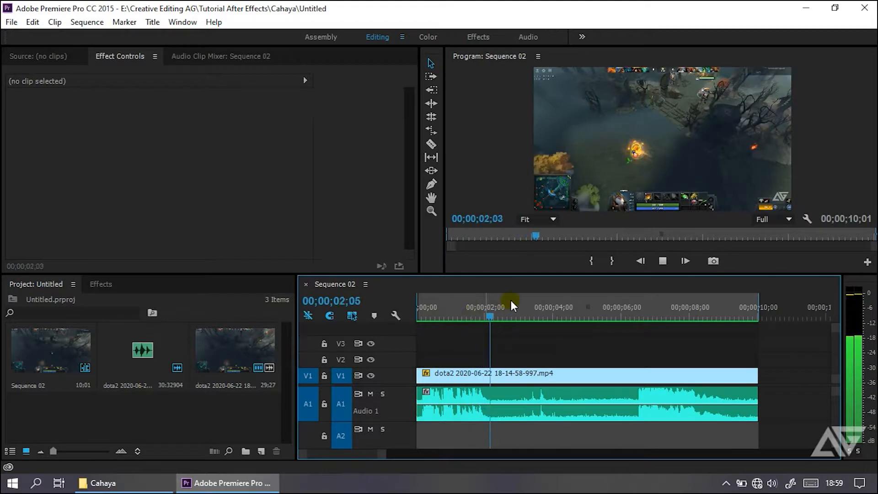
pyautogui.press('space')
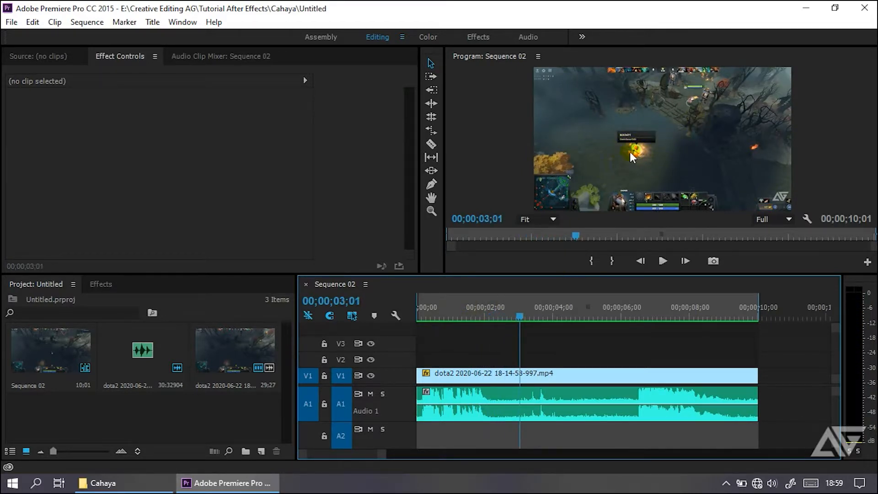
pyautogui.click(458, 319)
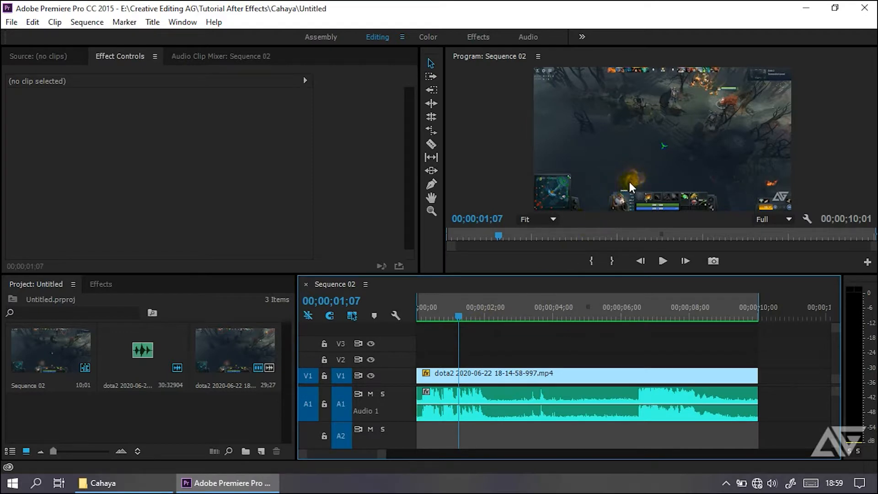
pyautogui.press('space')
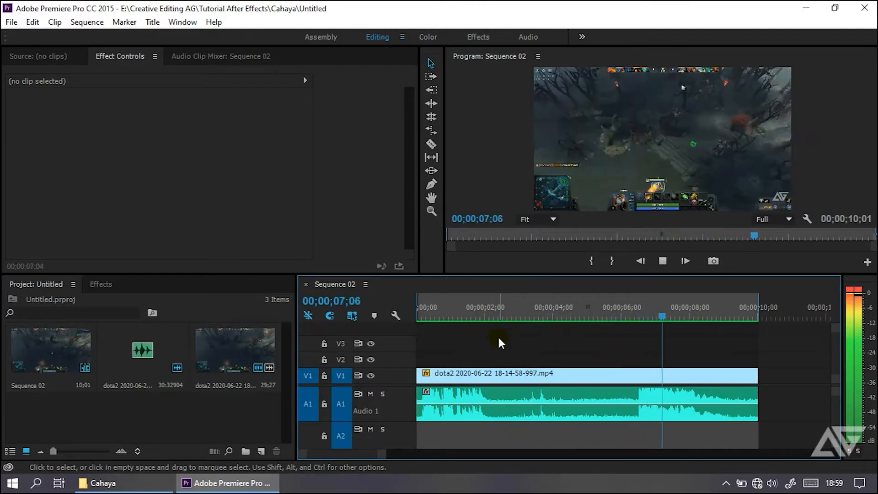
pyautogui.press('space')
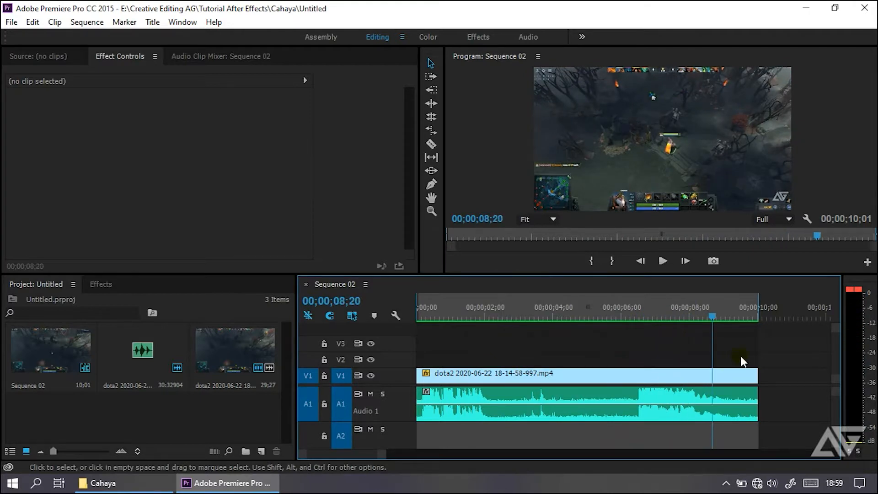
pyautogui.moveTo(711, 316); pyautogui.dragTo(572, 316)
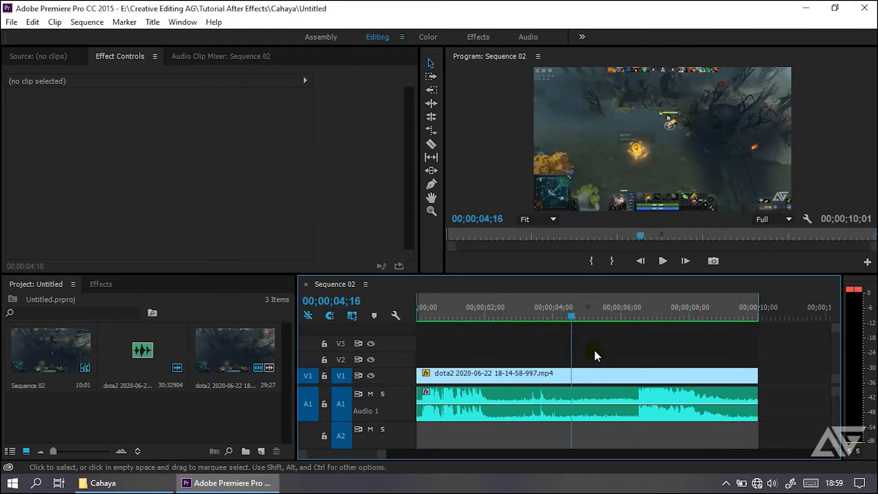
# Cut the gameplay clip on V1 at 00;00;01;10 with the Razor tool
pyautogui.moveTo(523, 320); pyautogui.dragTo(458, 322)
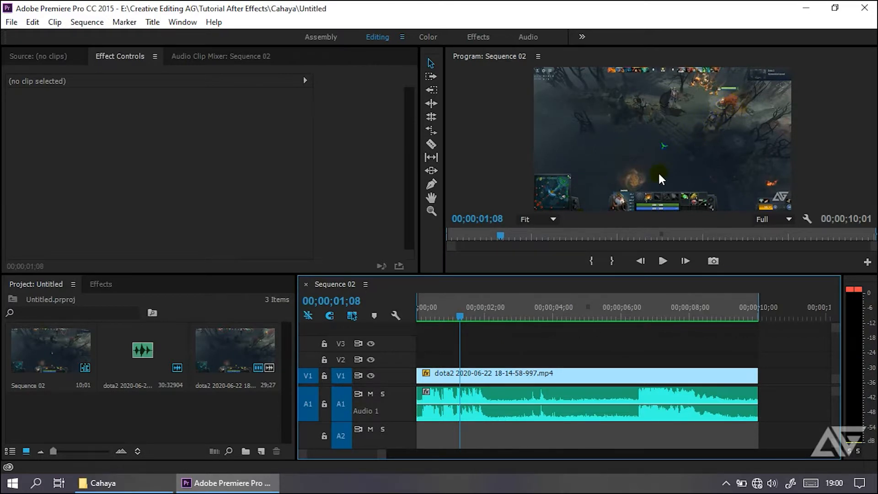
pyautogui.click(686, 260)
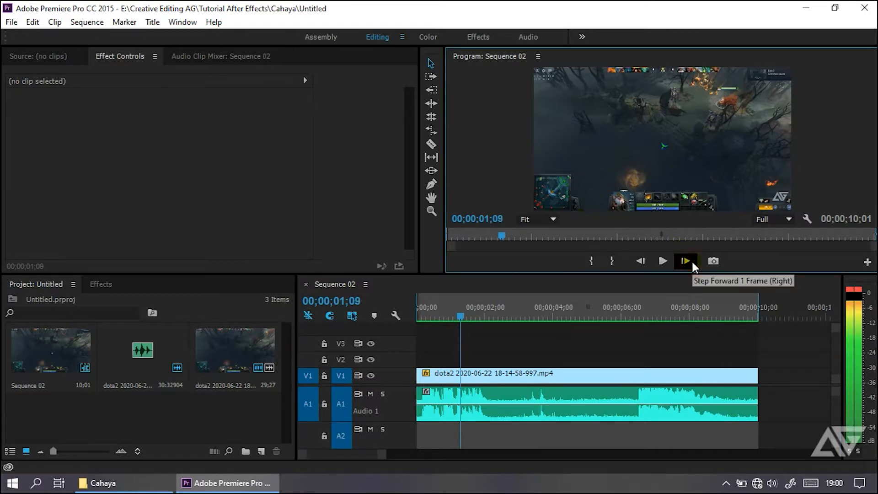
pyautogui.click(689, 261)
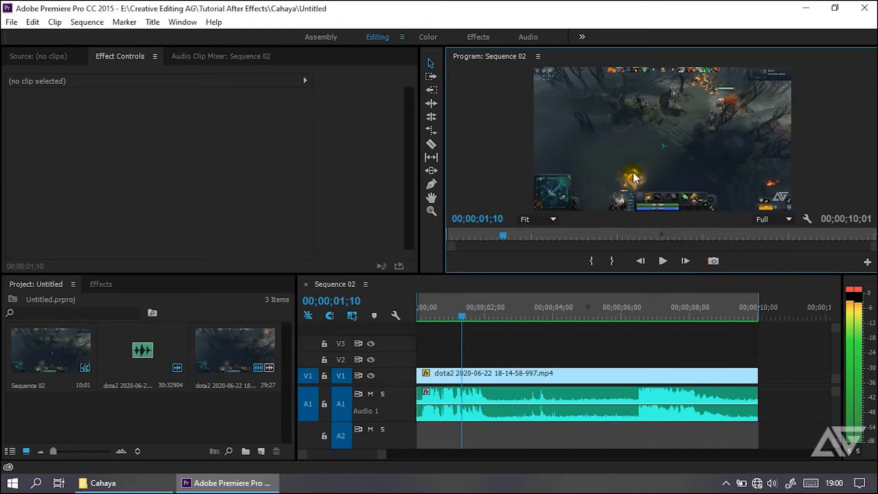
pyautogui.click(526, 374)
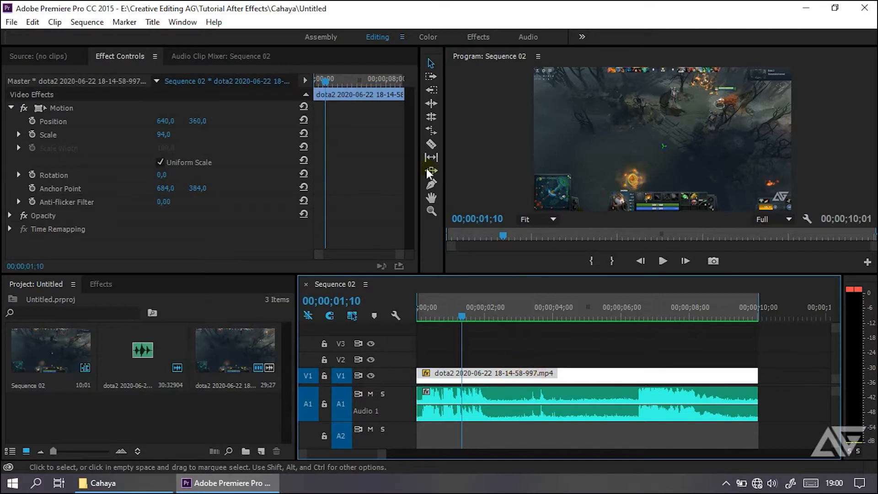
pyautogui.click(431, 144)
pyautogui.click(463, 373)
# Cut the remaining gameplay clip on V1 at 00;00;07;01 to isolate the middle section
pyautogui.click(463, 316)
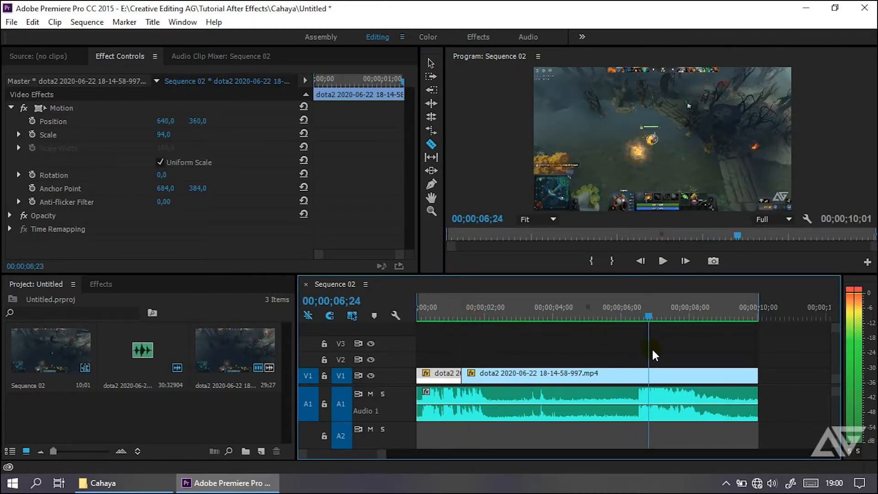
pyautogui.press('Left')
pyautogui.press('Left')
pyautogui.press('Left')
pyautogui.press('Left')
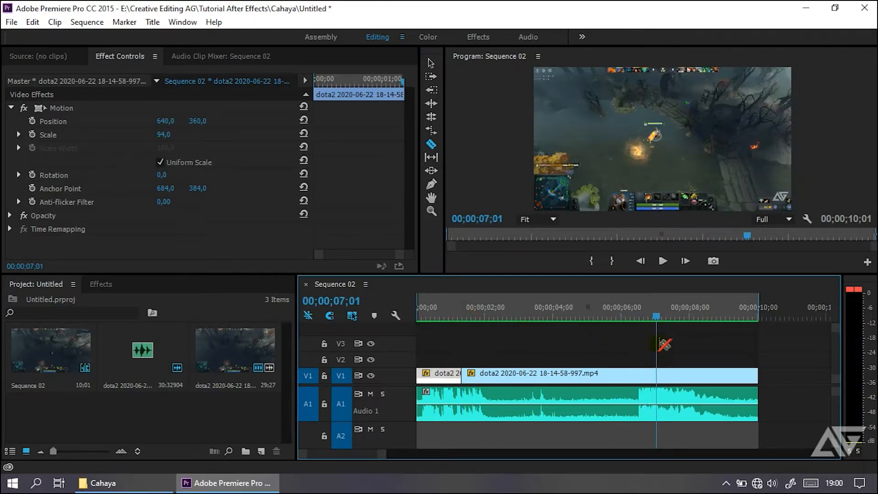
pyautogui.click(686, 267)
pyautogui.click(640, 260)
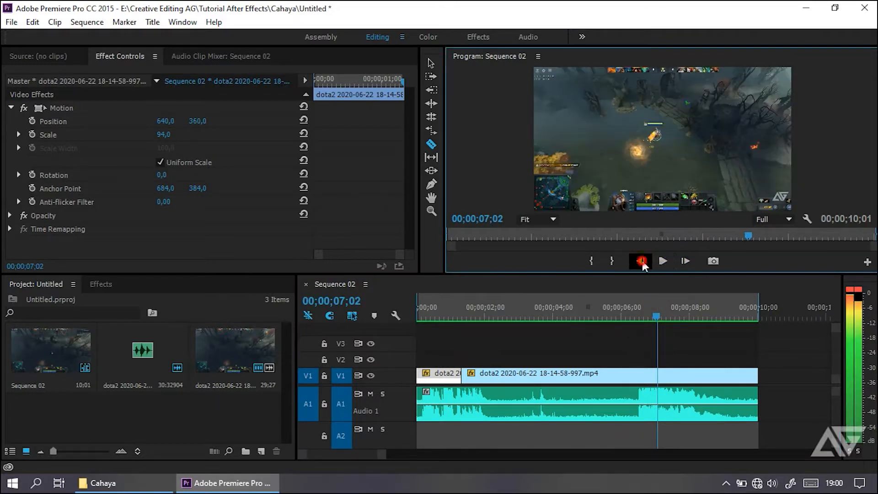
pyautogui.click(658, 373)
# Return to the Selection tool, place the playhead within the middle clip and save the project
pyautogui.click(432, 62)
pyautogui.moveTo(465, 330); pyautogui.dragTo(543, 331)
pyautogui.hotkey('ctrl', 's')
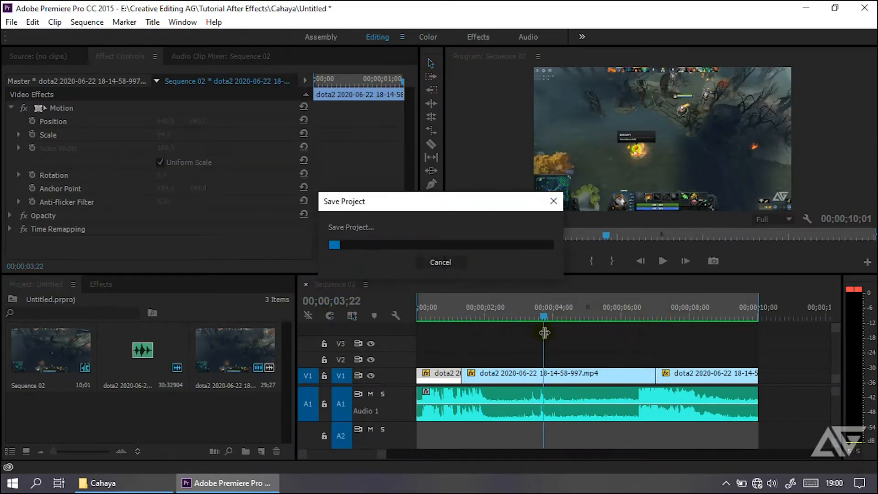
# Replace the middle clip with an After Effects composition, saving its project as Untitled Project in the Cahaya folder
pyautogui.click(563, 374)
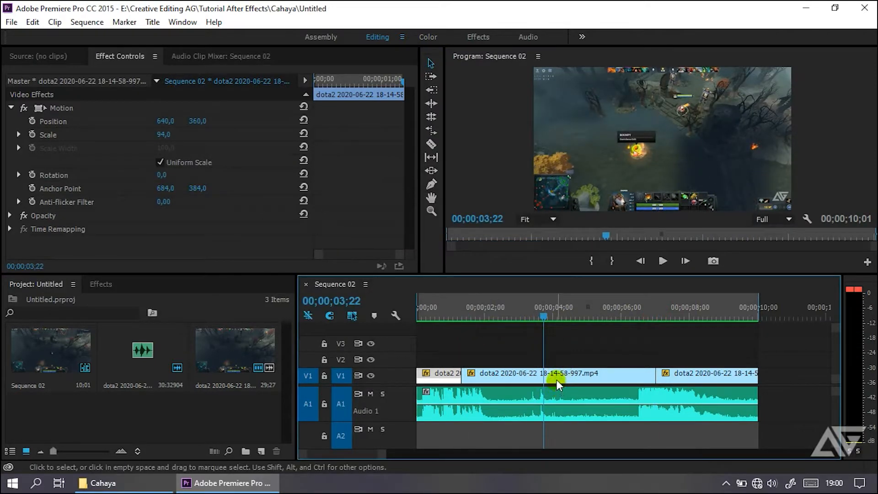
pyautogui.click(556, 380)
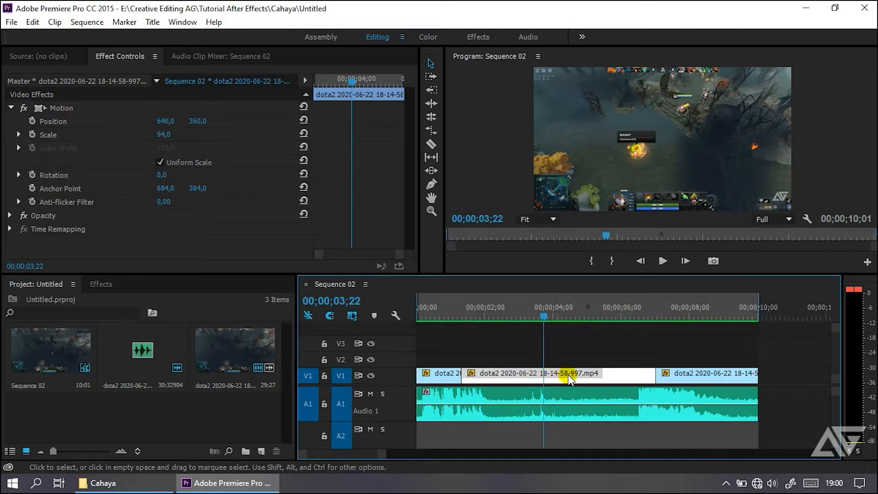
pyautogui.rightClick(556, 380)
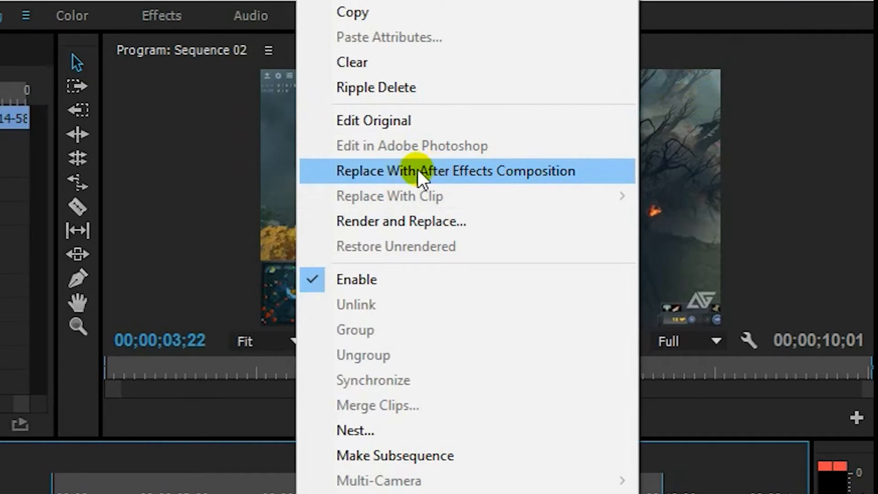
pyautogui.click(451, 171)
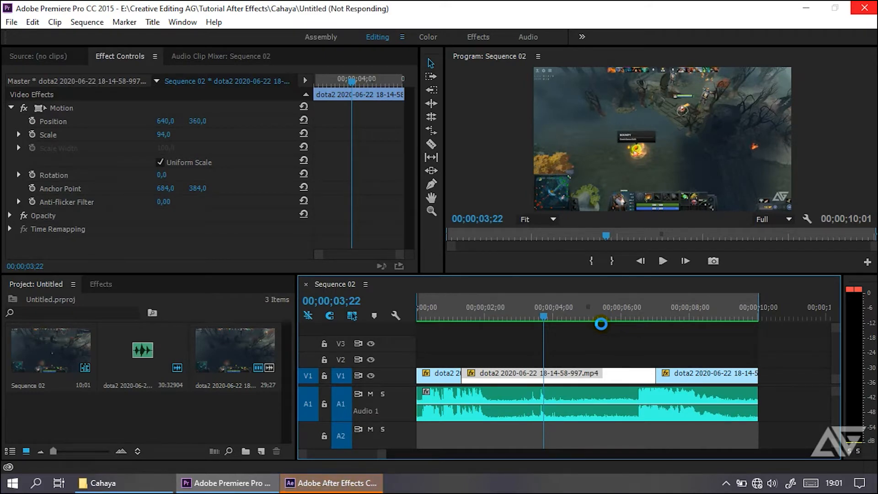
pyautogui.click(351, 485)
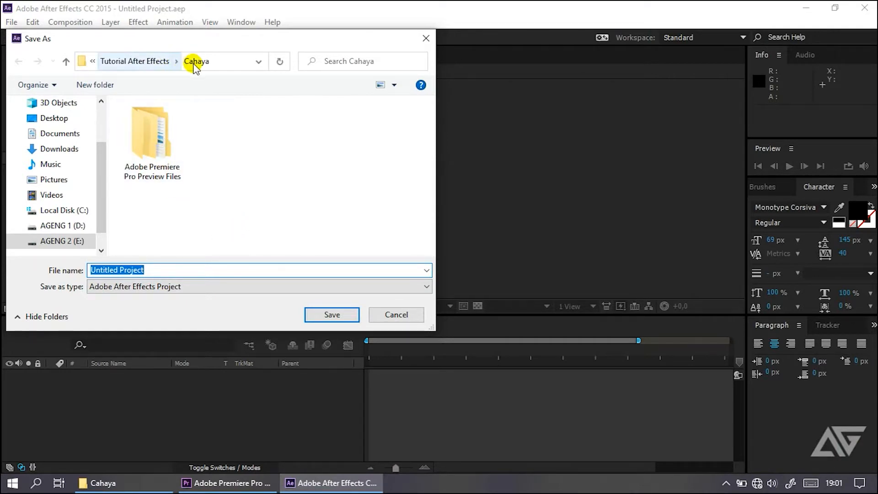
pyautogui.click(327, 316)
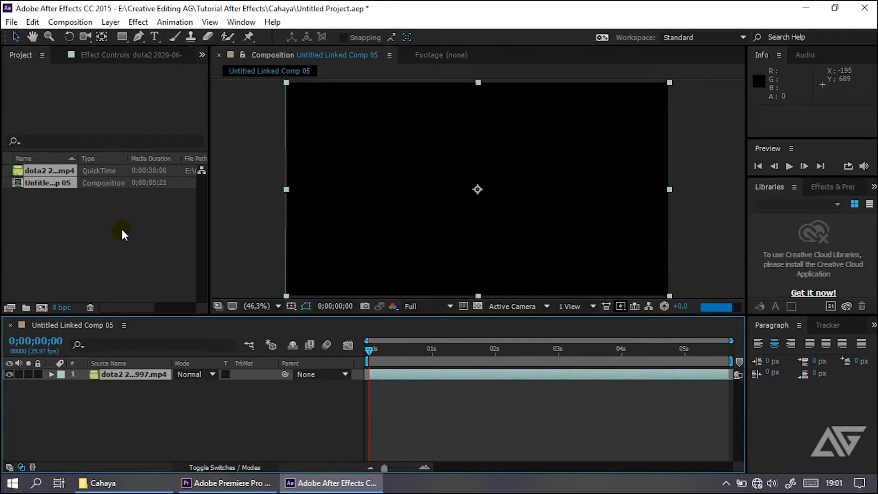
# Keep the playhead at the start of the linked composition, deselect the video layer and save the After Effects project
pyautogui.click(120, 226)
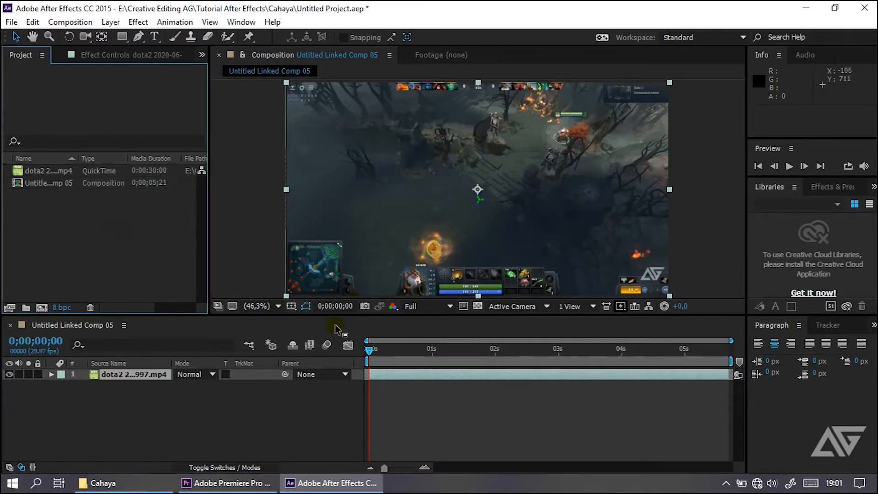
pyautogui.moveTo(382, 350); pyautogui.dragTo(361, 369)
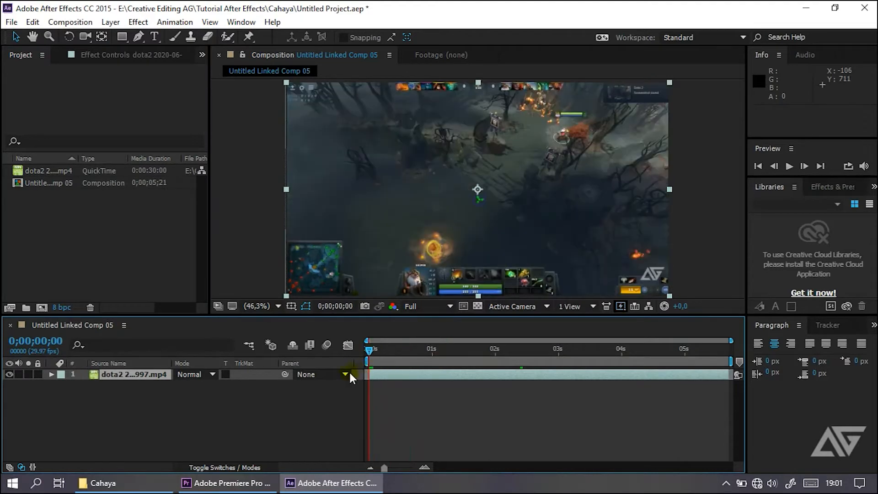
pyautogui.click(254, 415)
pyautogui.hotkey('ctrl', 's')
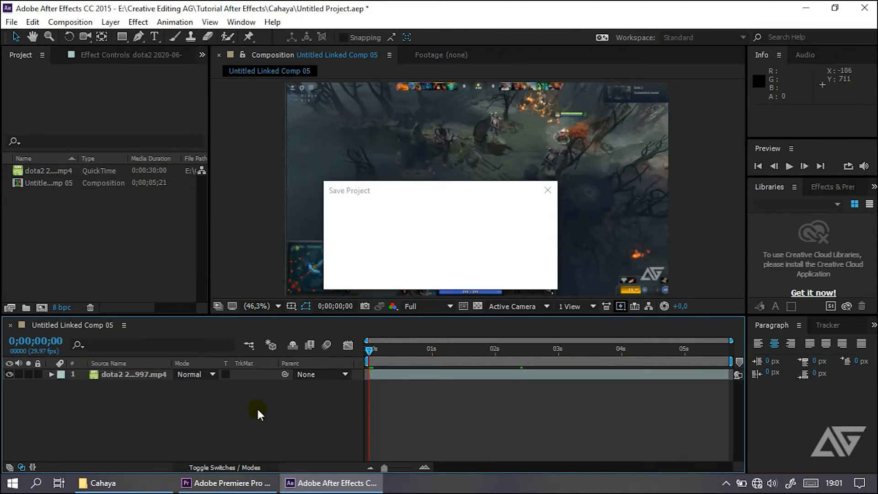
# Close After Effects and Premiere Pro, saving the changes to Untitled.prproj
pyautogui.click(864, 8)
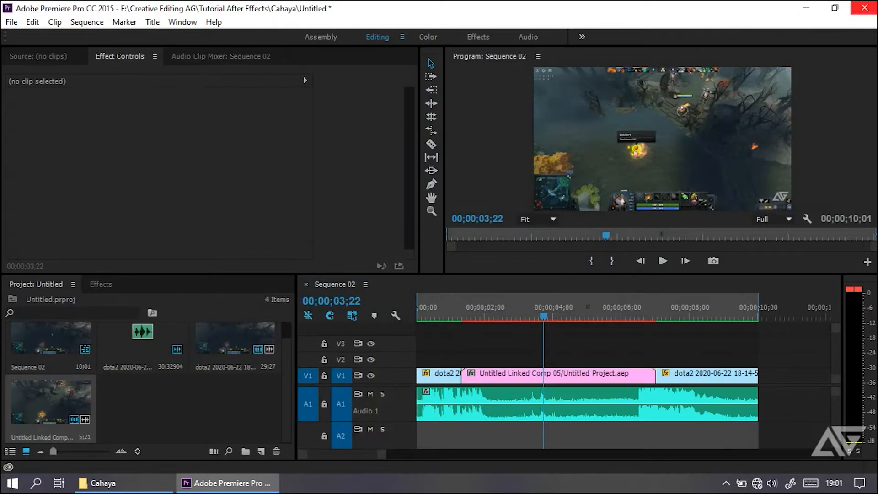
pyautogui.click(864, 8)
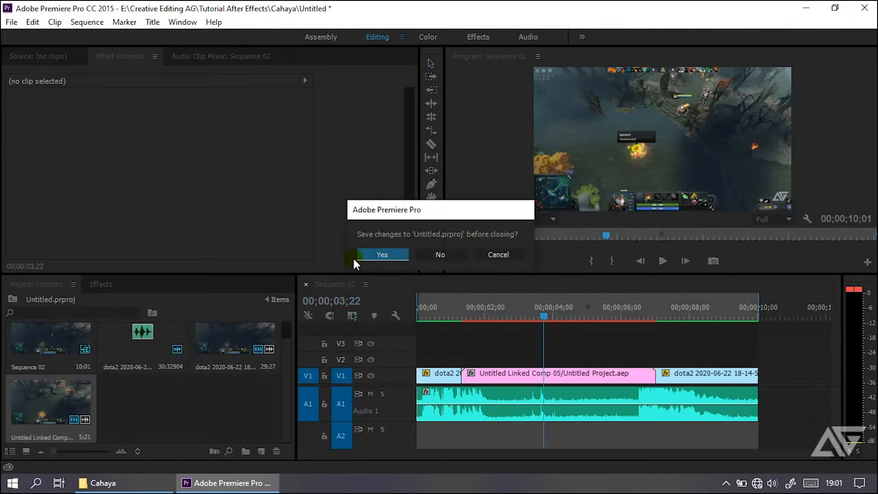
pyautogui.click(395, 255)
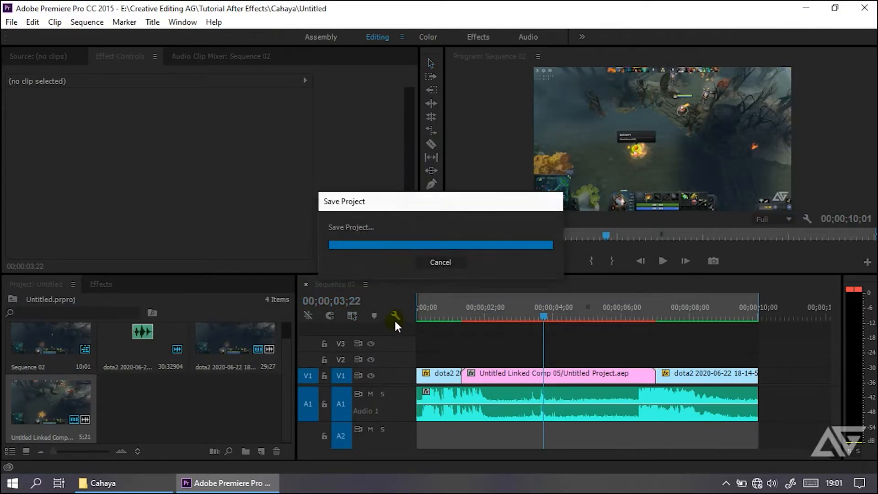
# Switch to the Cahaya folder in File Explorer and open the After Effects file Untitled Project
pyautogui.click(137, 483)
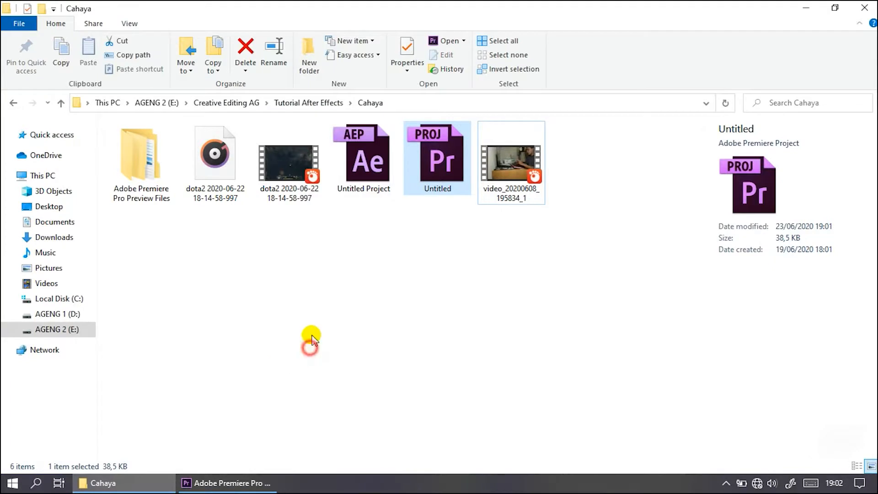
pyautogui.click(359, 180)
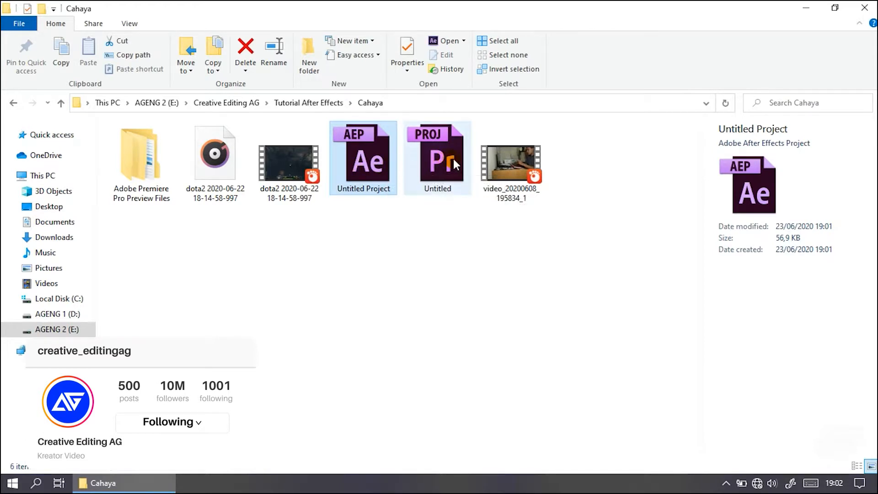
pyautogui.press('Return')
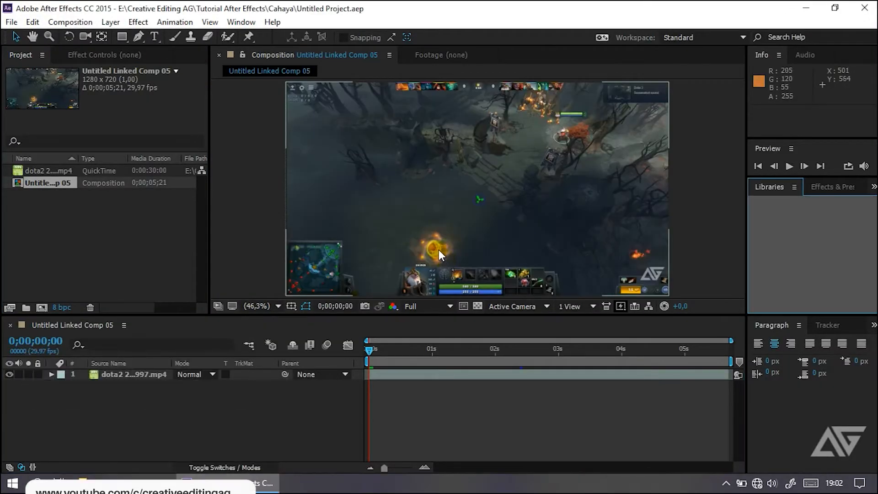
# Bring up the Effects & Presets list and leave the video layer deselected
pyautogui.click(252, 394)
pyautogui.click(326, 374)
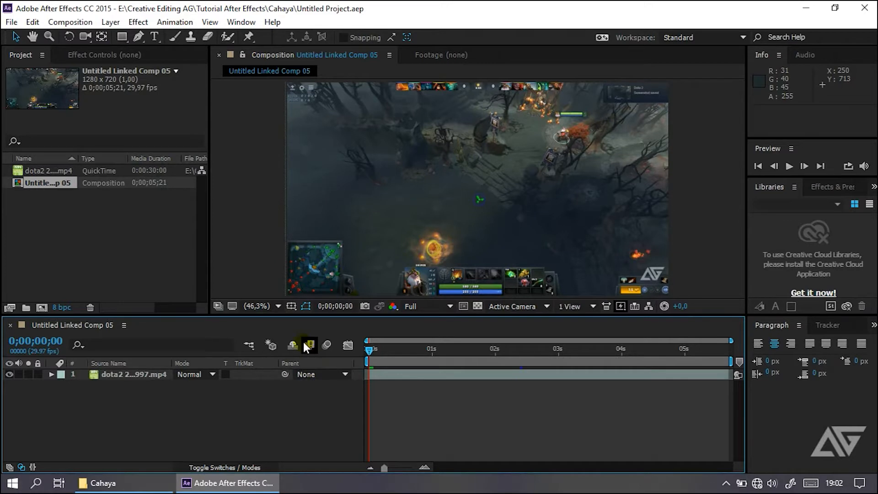
pyautogui.click(152, 374)
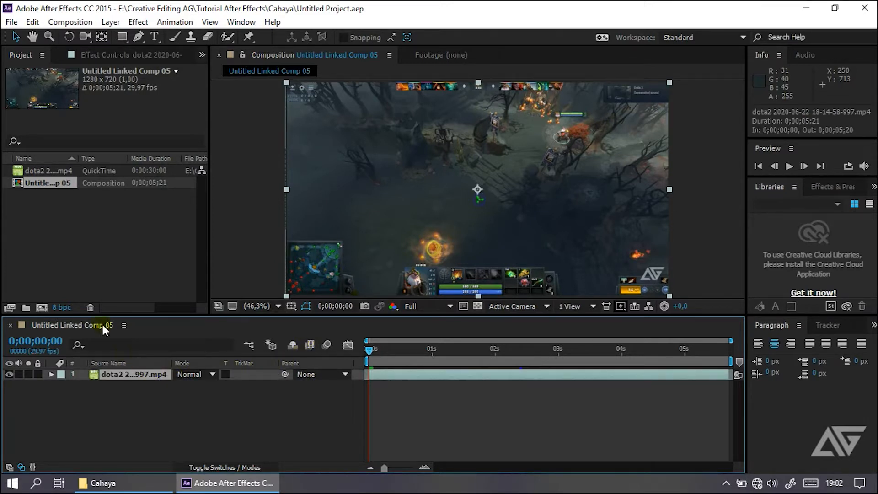
pyautogui.click(122, 37)
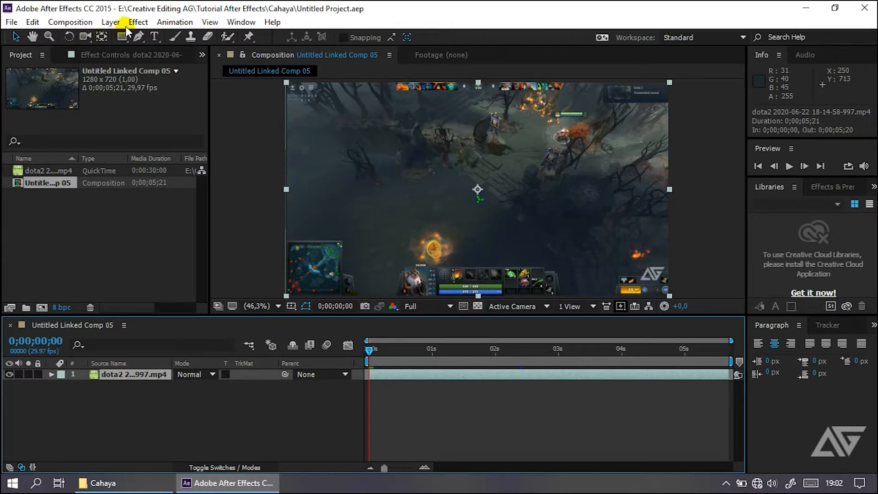
pyautogui.click(842, 188)
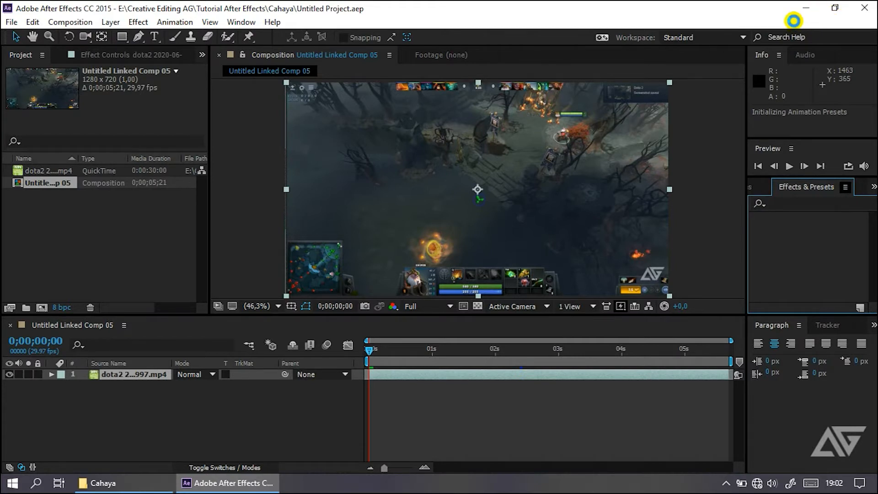
pyautogui.click(284, 413)
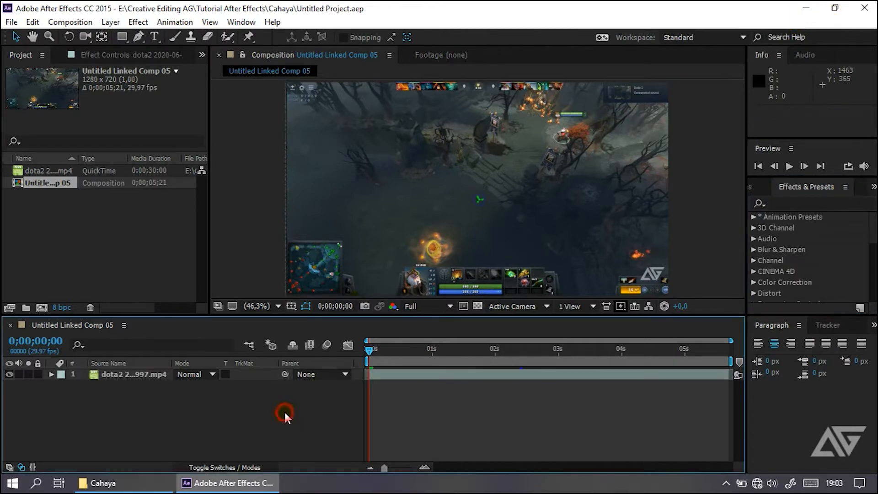
pyautogui.click(93, 237)
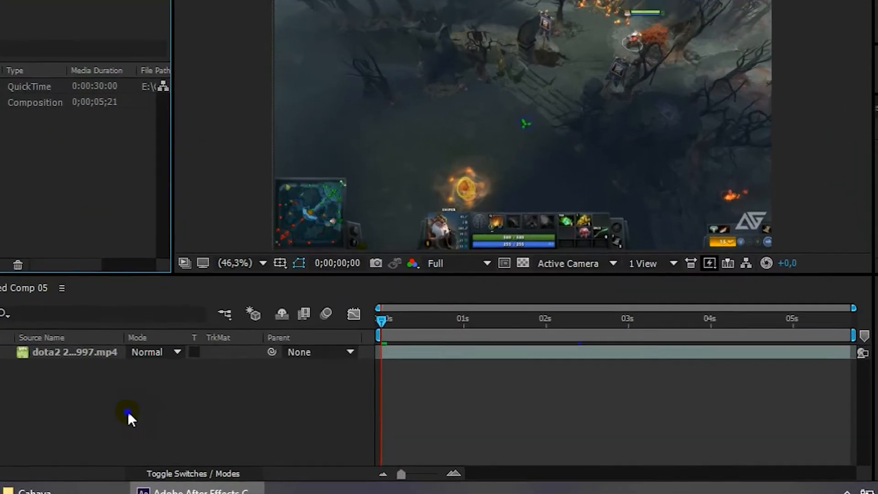
# Create a new adjustment layer above the gameplay video layer and keep it selected
pyautogui.rightClick(128, 411)
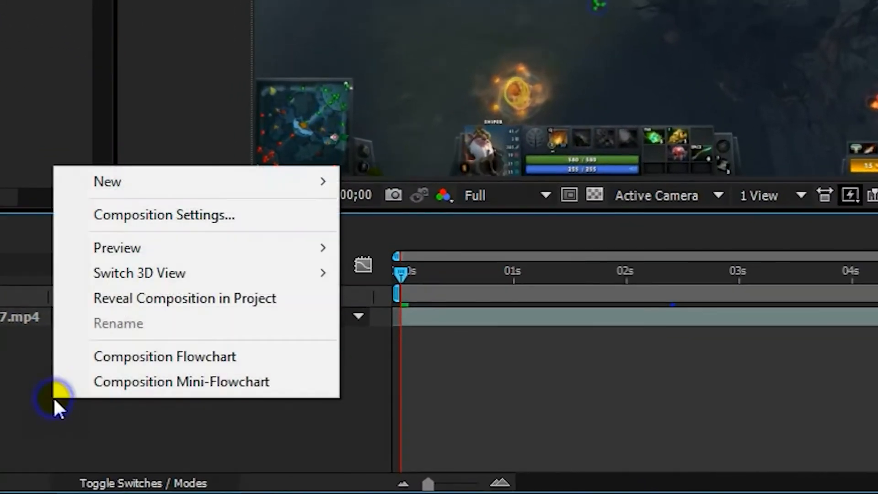
pyautogui.moveTo(306, 181)
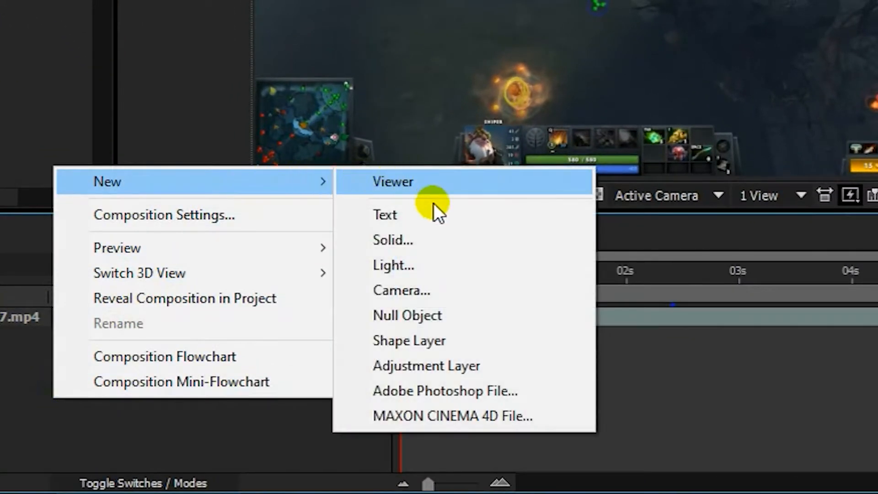
pyautogui.click(430, 366)
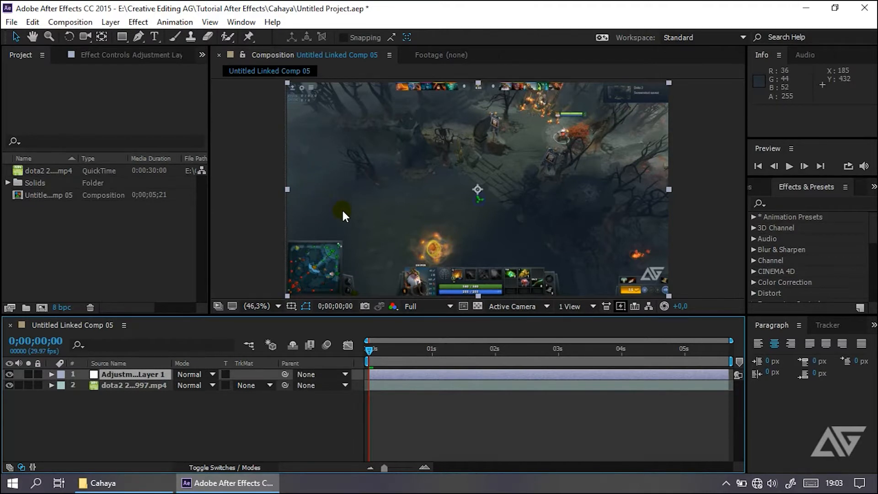
pyautogui.click(118, 384)
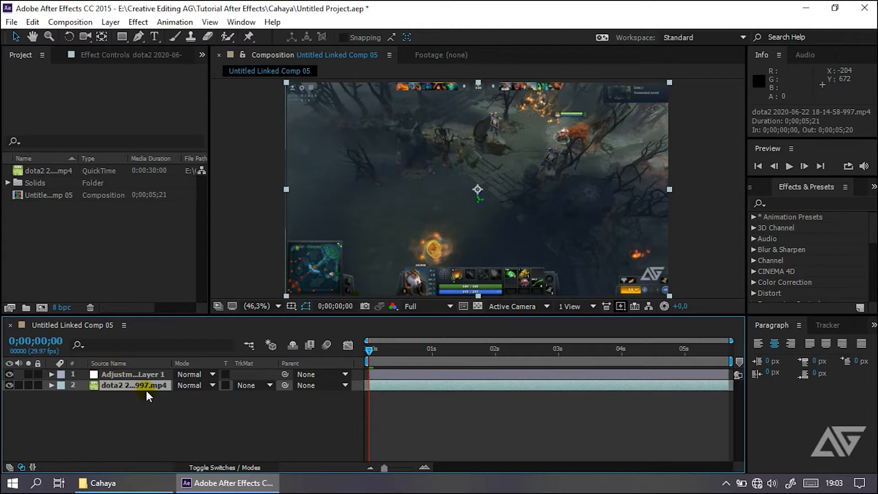
pyautogui.click(137, 374)
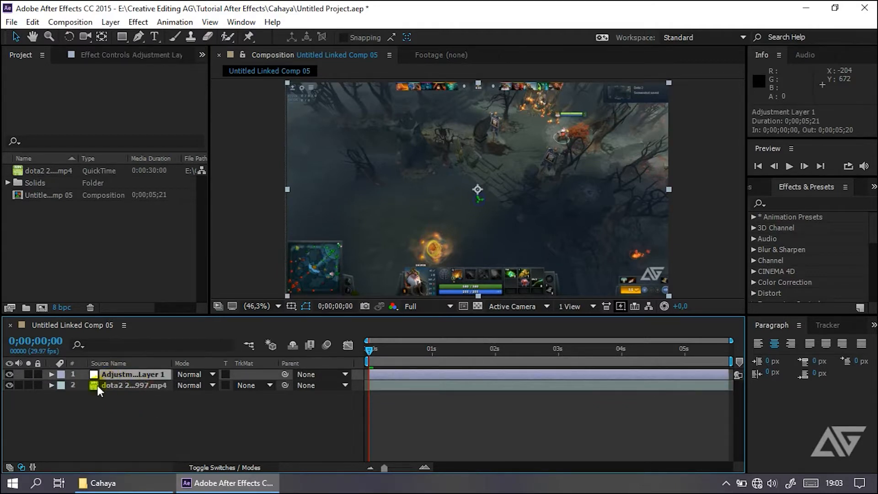
pyautogui.click(138, 377)
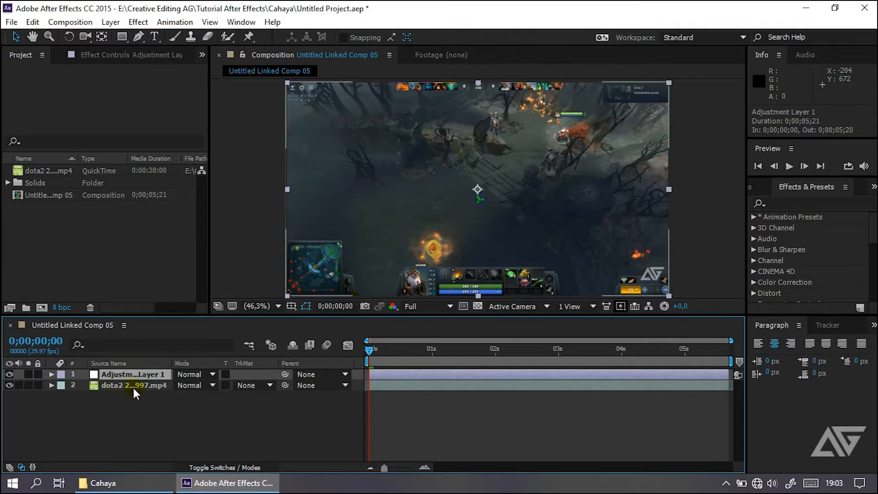
pyautogui.click(150, 401)
pyautogui.click(139, 375)
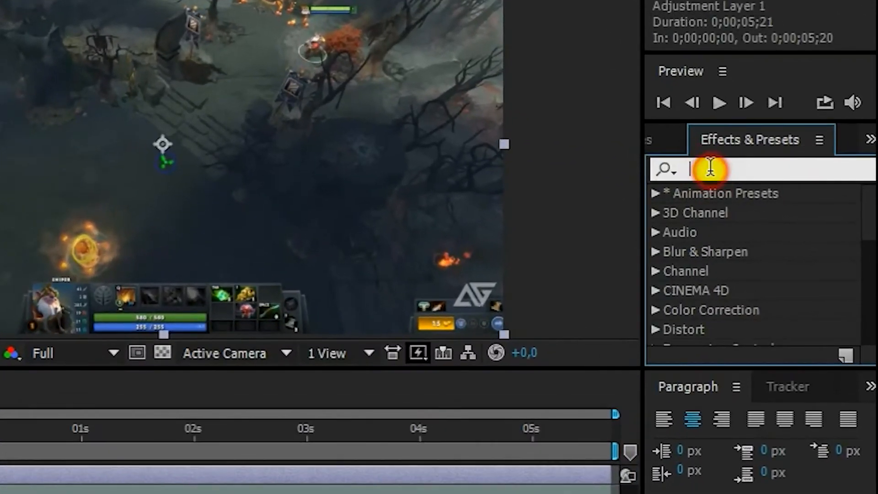
# Search the effects and presets for "lig" and apply the Searchlight_1080 preset to the adjustment layer
pyautogui.click(762, 194)
pyautogui.write('lig')
pyautogui.scroll(-15, 772, 257)
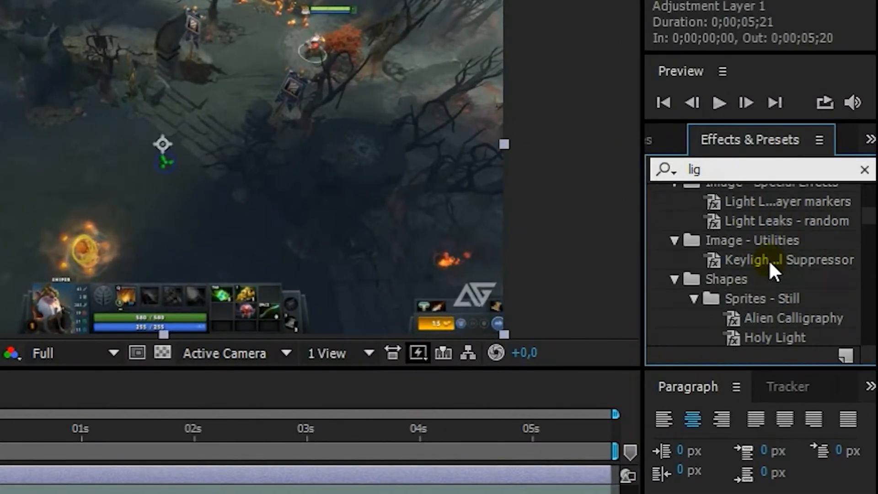
pyautogui.scroll(-12, 779, 256)
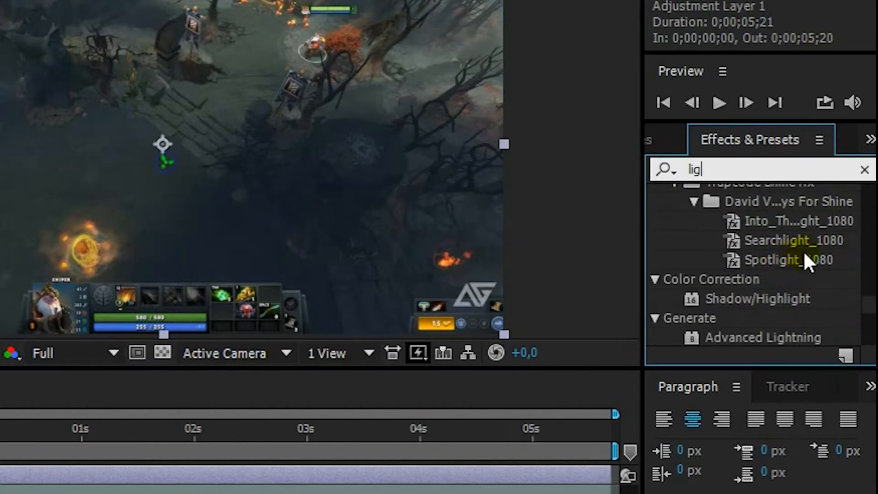
pyautogui.click(779, 241)
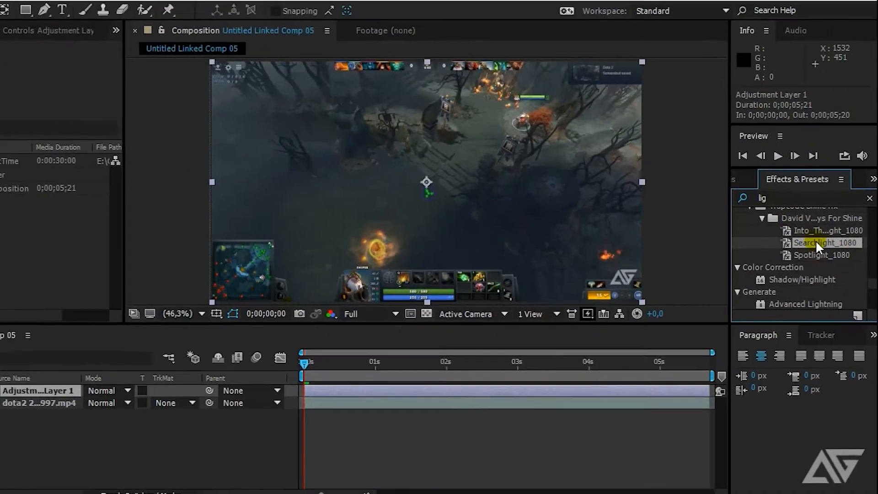
pyautogui.click(786, 242)
pyautogui.moveTo(827, 246); pyautogui.dragTo(125, 375)
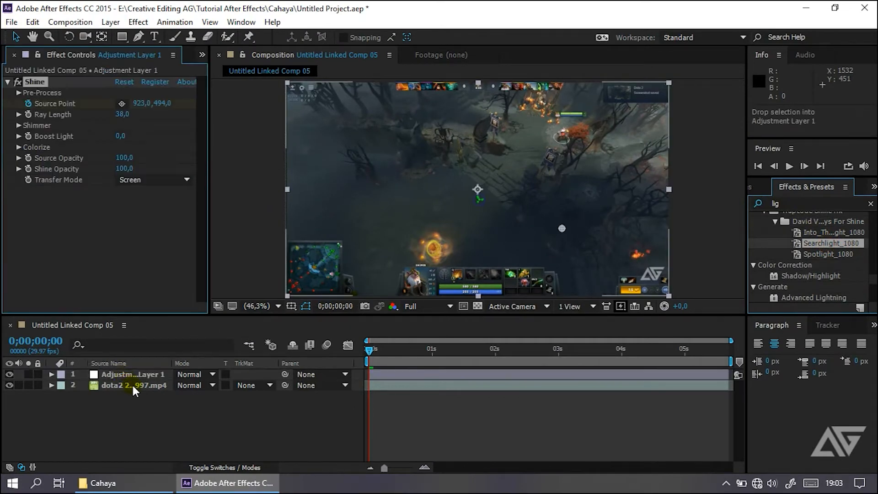
# Turn off the Source Point animation of the adjustment layer's Shine effect and move the point onto the glowing rune, at about 486.5, 549.2
pyautogui.click(132, 385)
pyautogui.click(132, 374)
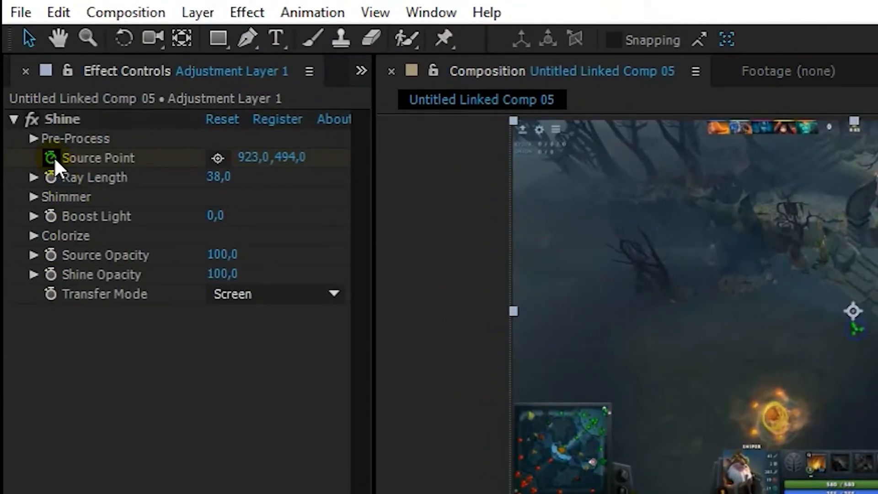
pyautogui.click(54, 157)
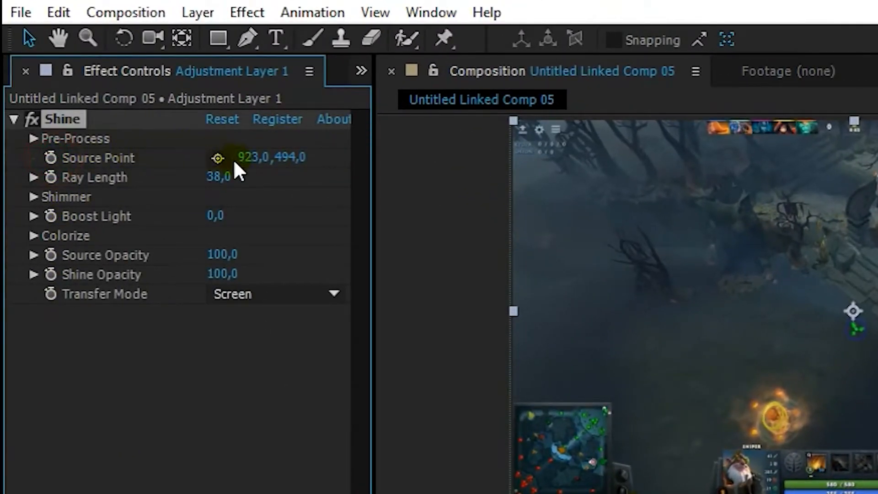
pyautogui.click(218, 158)
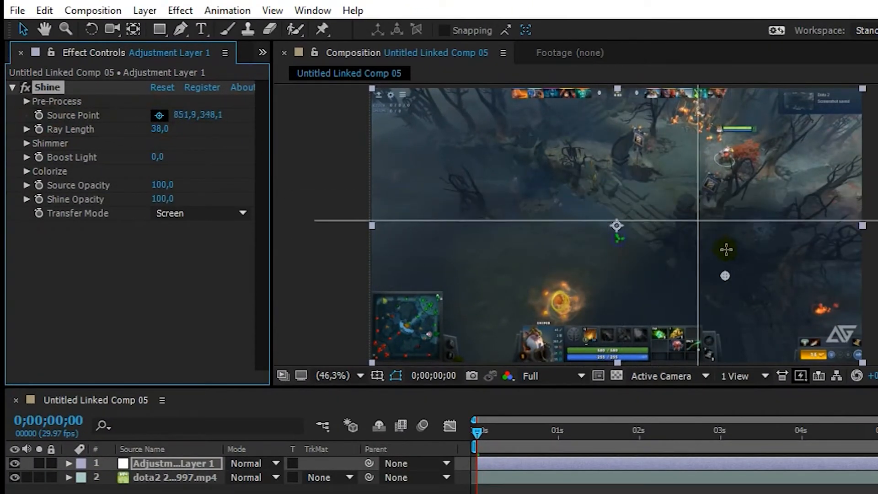
pyautogui.click(724, 276)
pyautogui.moveTo(724, 277); pyautogui.dragTo(642, 188)
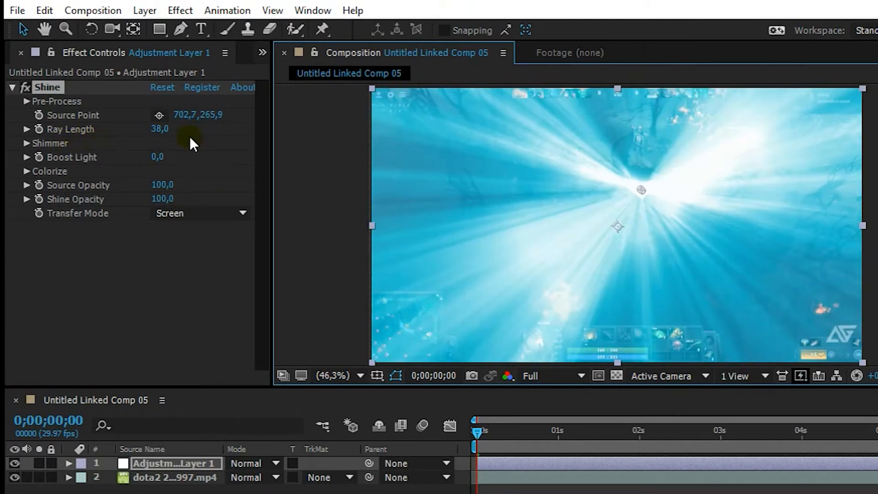
pyautogui.moveTo(642, 196); pyautogui.dragTo(559, 302)
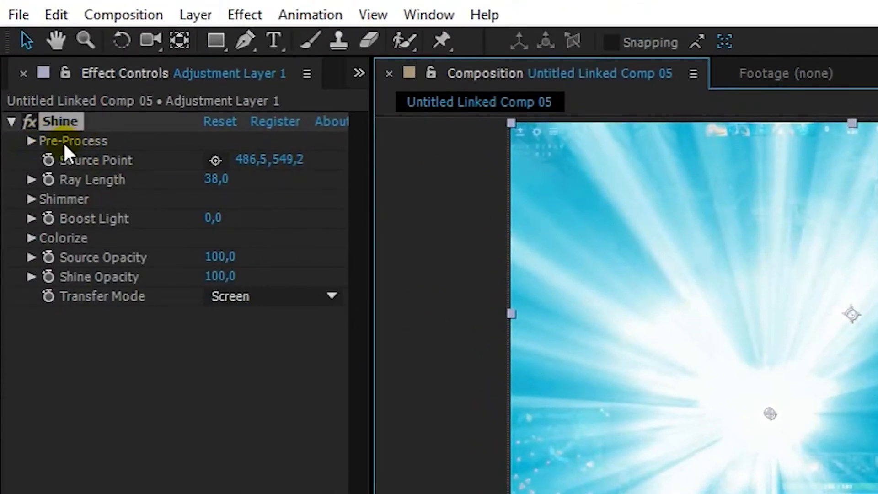
# Set the Shine effect's pre-process Mask Radius to 20 and save the project
pyautogui.click(30, 141)
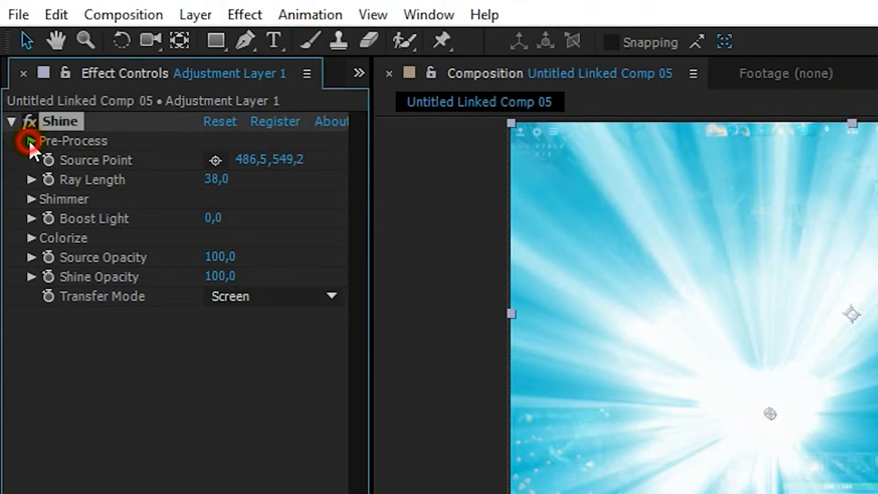
pyautogui.click(220, 198)
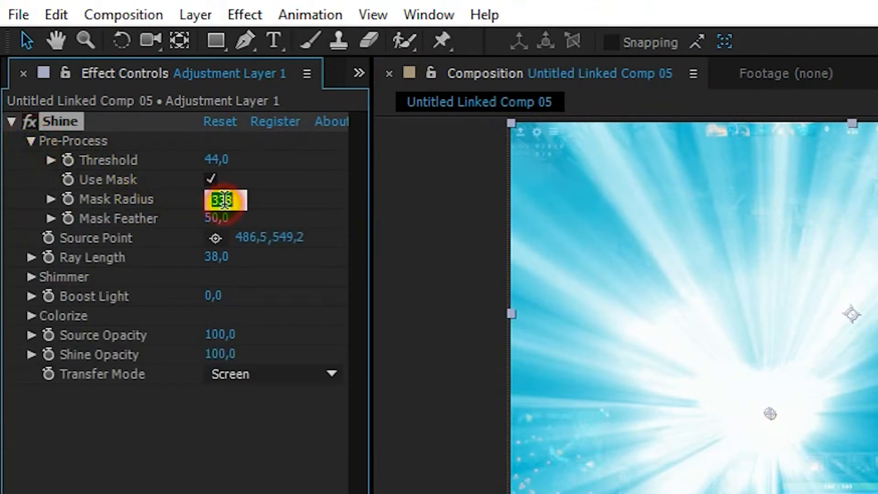
pyautogui.click(262, 207)
pyautogui.moveTo(219, 198); pyautogui.dragTo(206, 215)
pyautogui.moveTo(128, 198); pyautogui.dragTo(68, 203)
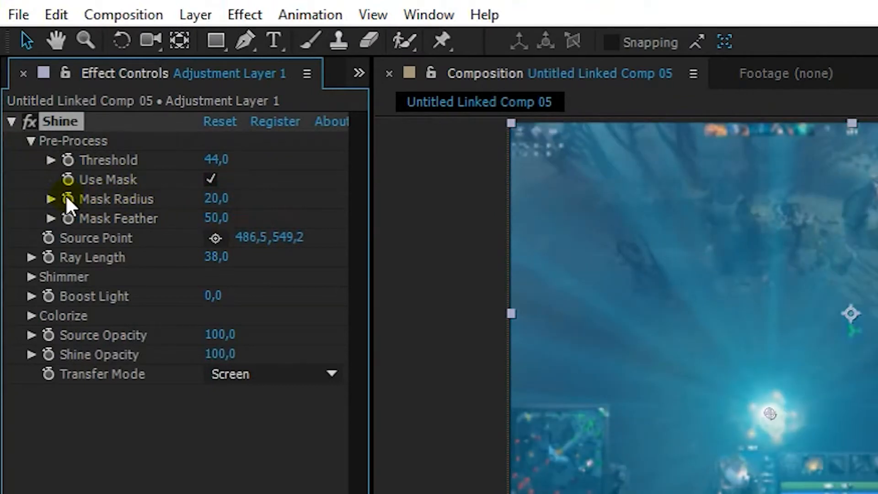
pyautogui.hotkey('ctrl', 's')
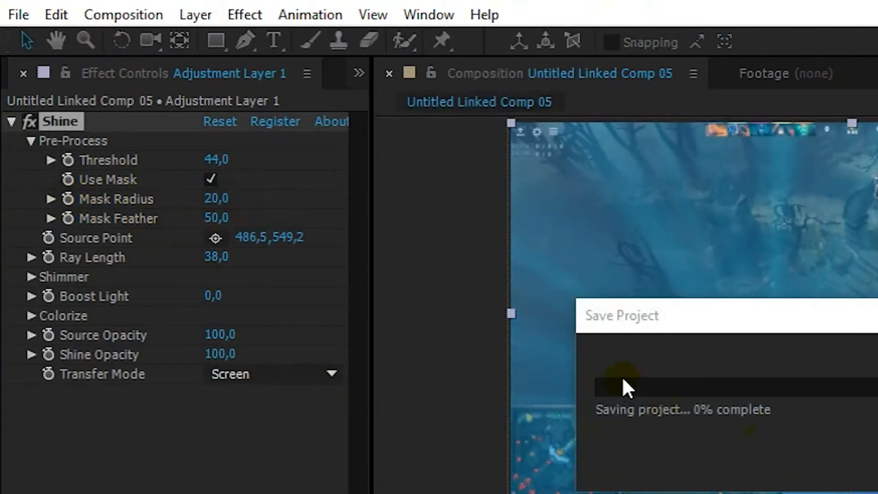
# Nudge the Shine source point to about 497.3, 557.8 on the rune and save the project
pyautogui.click(769, 421)
pyautogui.moveTo(768, 418); pyautogui.dragTo(773, 422)
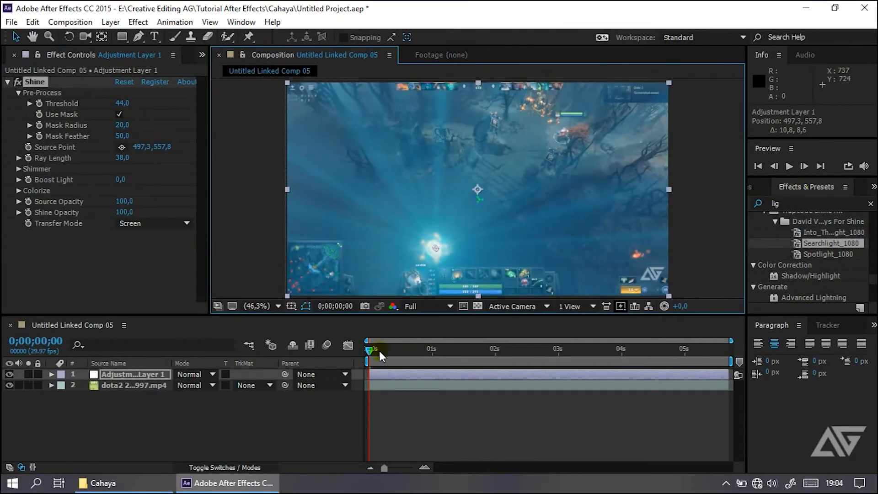
pyautogui.hotkey('ctrl', 's')
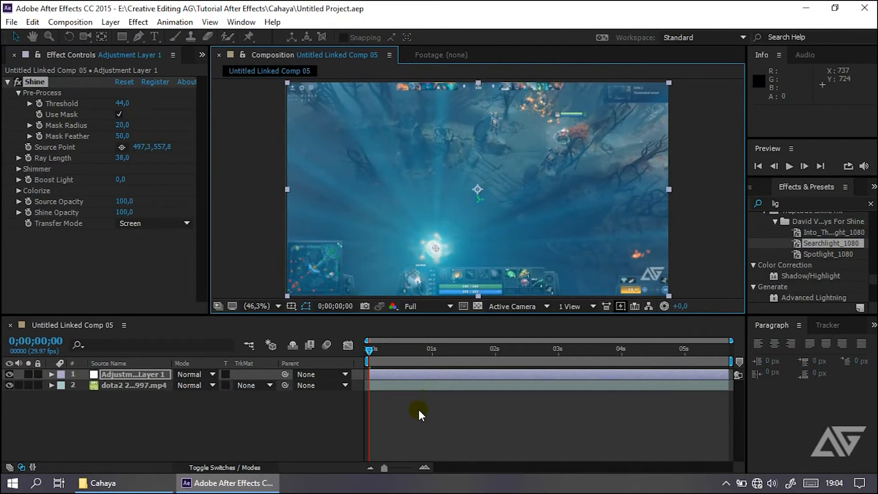
# Split the adjustment layer at 0;00;00;03 and delete the short piece before that frame
pyautogui.moveTo(371, 349); pyautogui.dragTo(377, 355)
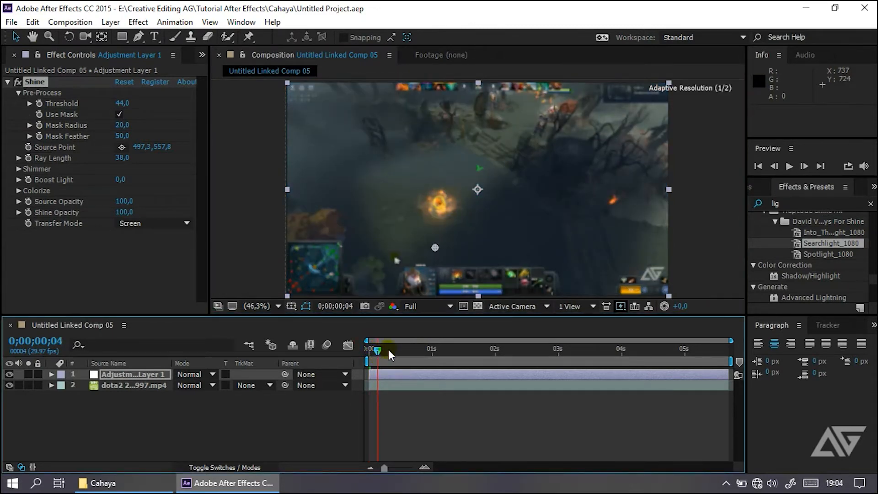
pyautogui.click(774, 167)
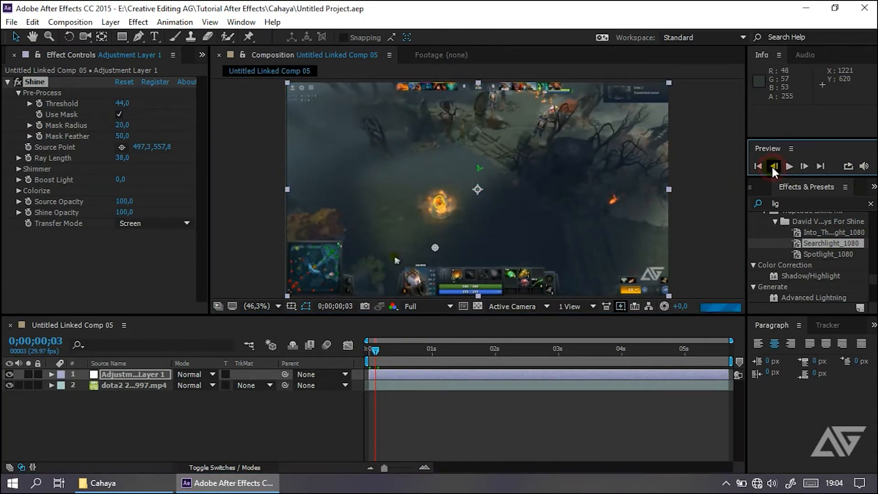
pyautogui.click(805, 166)
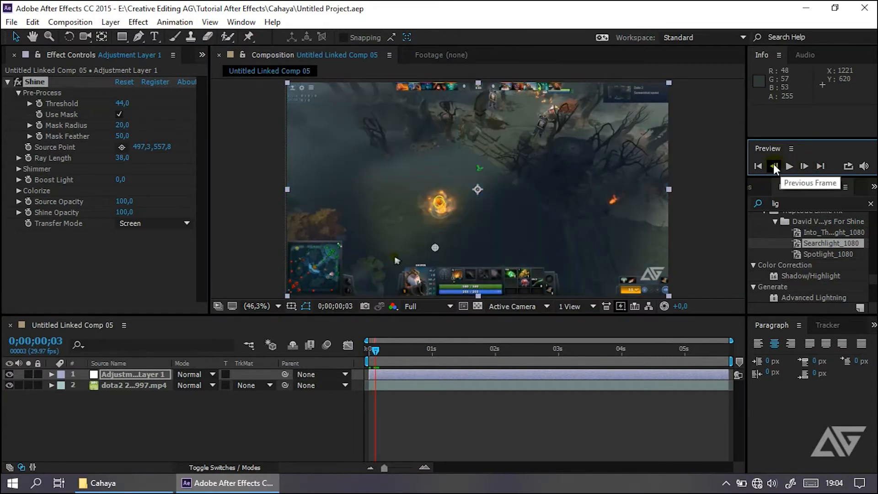
pyautogui.click(773, 165)
pyautogui.click(805, 166)
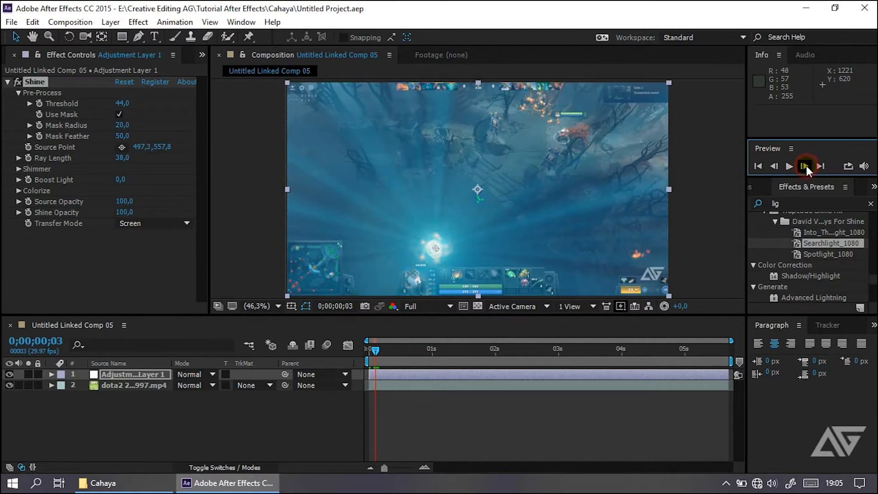
pyautogui.click(409, 374)
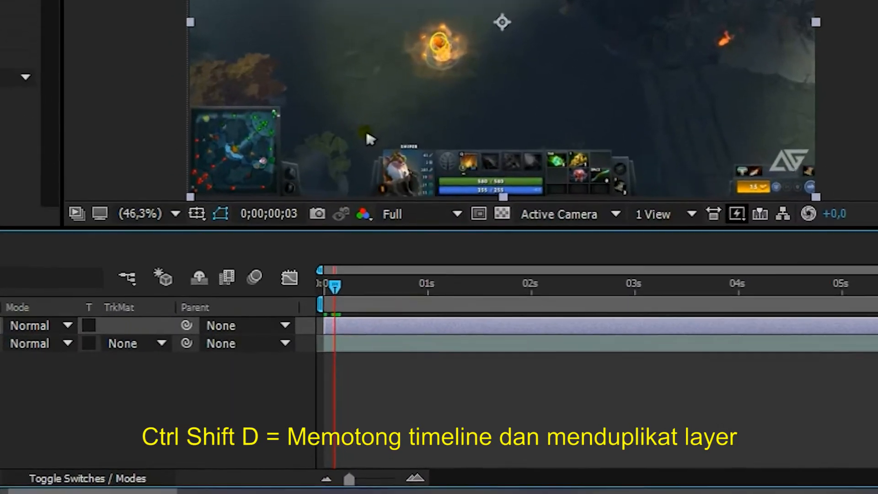
pyautogui.hotkey('ctrl', 'shift', 'd')
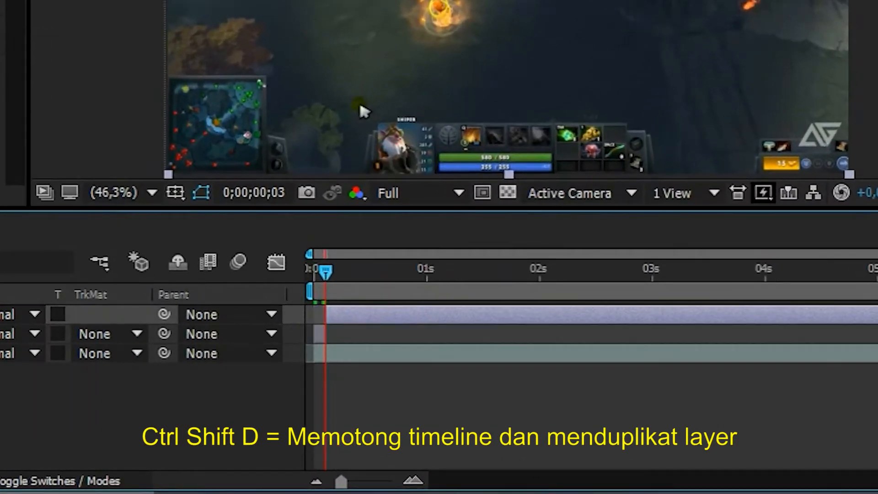
pyautogui.click(2, 334)
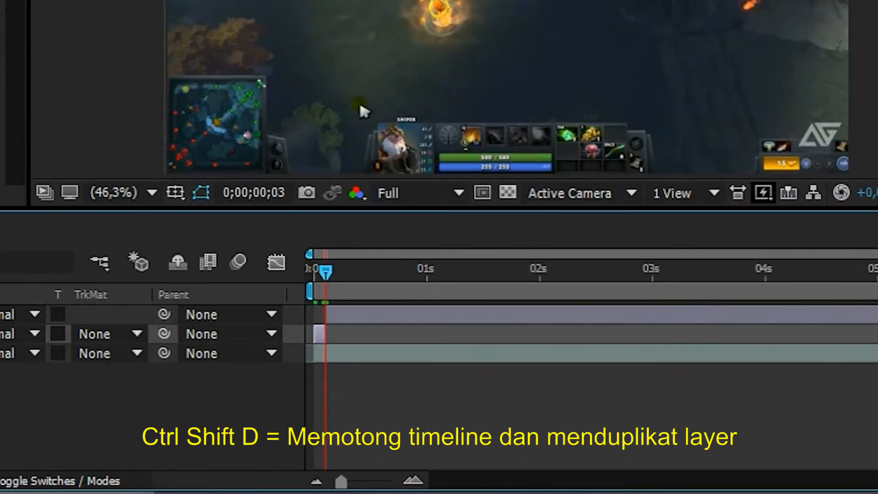
pyautogui.press('Delete')
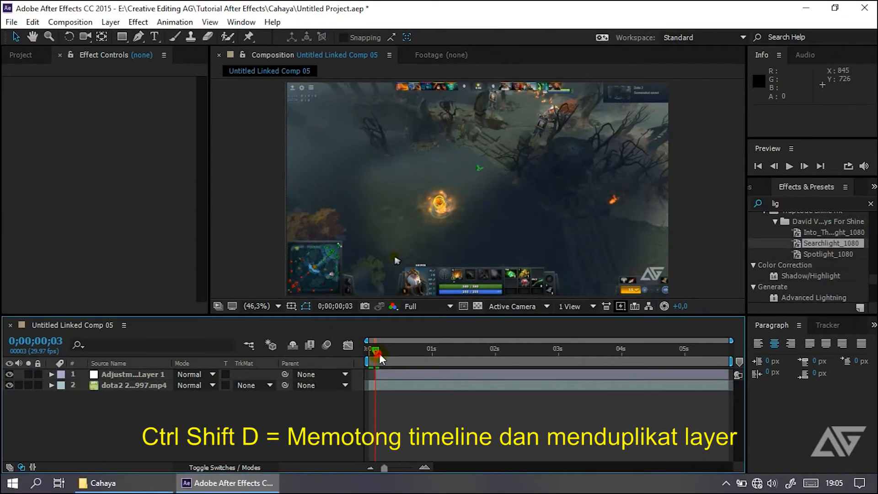
# Split the adjustment layer at 0;00;03;01 and delete the piece after that frame
pyautogui.moveTo(371, 340); pyautogui.dragTo(552, 364)
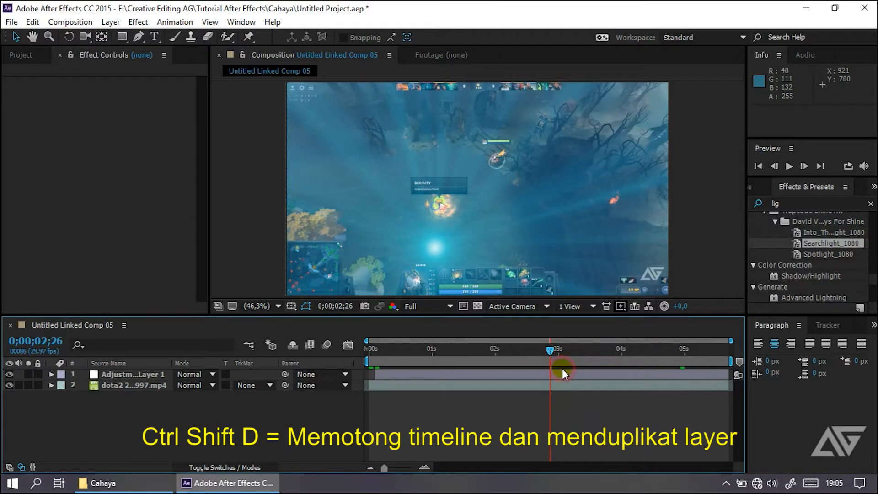
pyautogui.click(558, 371)
pyautogui.moveTo(544, 348); pyautogui.dragTo(561, 350)
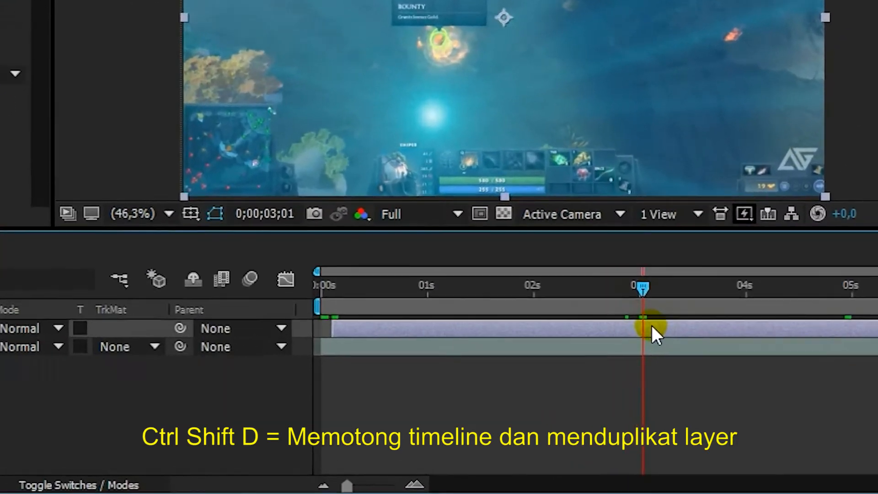
pyautogui.hotkey('ctrl', 'shift', 'd')
pyautogui.click(317, 343)
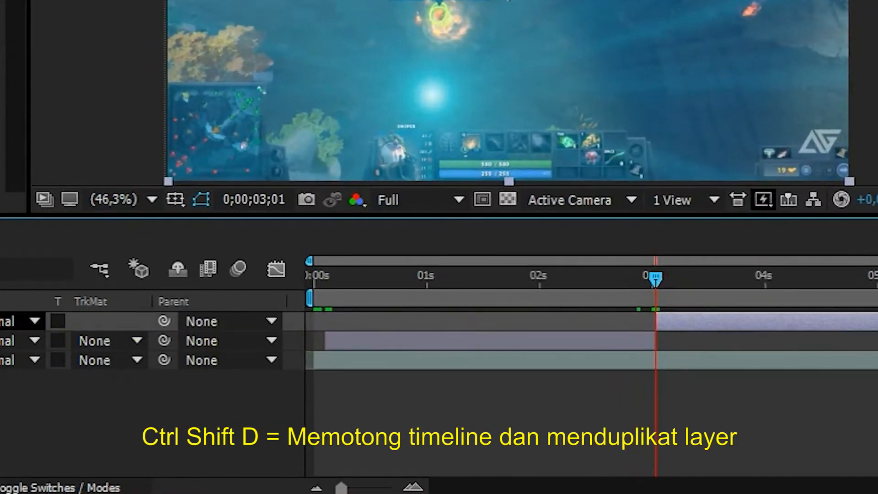
pyautogui.press('Delete')
# Scrub the playhead back to about 0;00;01;14 to check the light effect and save the project
pyautogui.moveTo(657, 279); pyautogui.dragTo(587, 288)
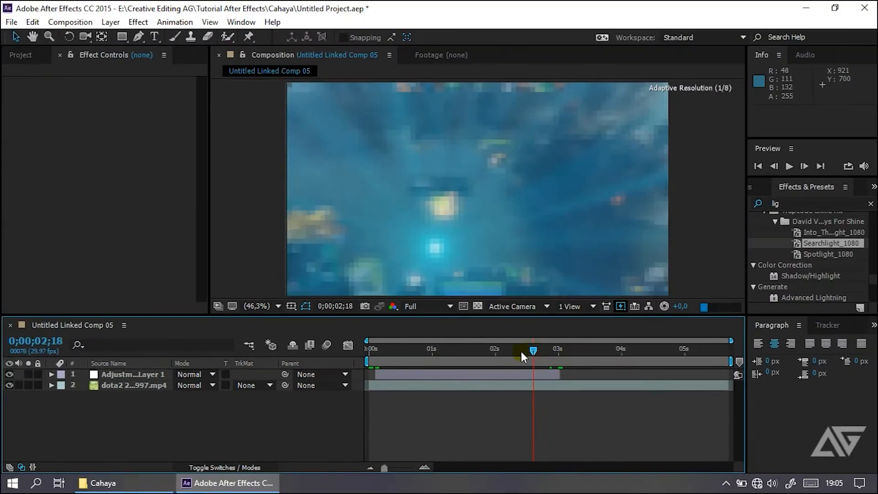
pyautogui.moveTo(522, 352); pyautogui.dragTo(463, 352)
pyautogui.hotkey('ctrl', 's')
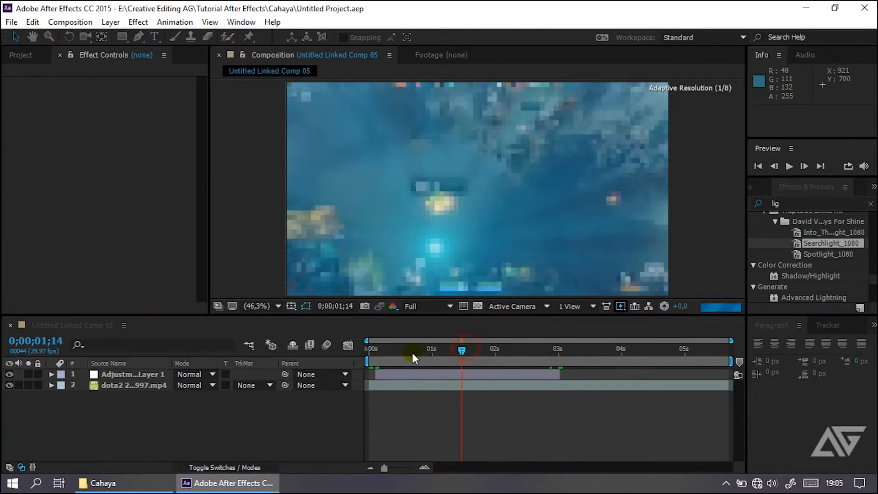
# At 0;00;00;18, reposition the adjustment layer's Shine source point onto the rune at about 512.4, 406.5 and save the project
pyautogui.click(408, 354)
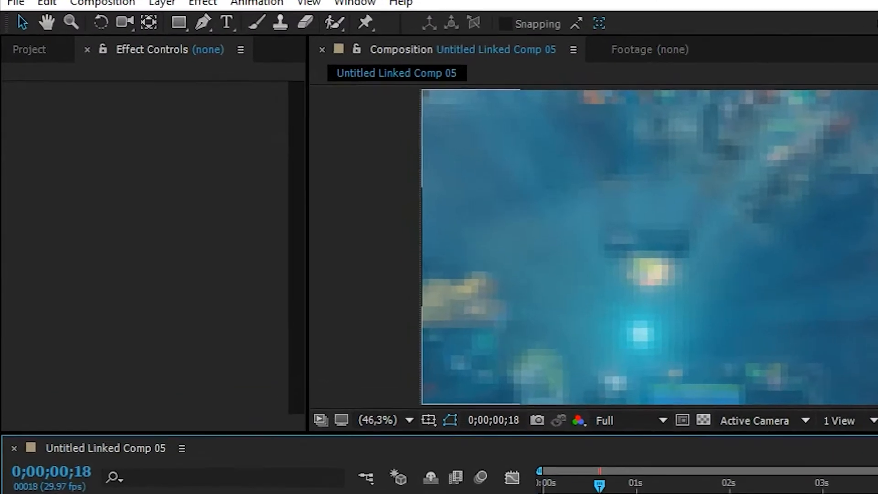
pyautogui.click(423, 374)
pyautogui.click(33, 113)
pyautogui.click(216, 134)
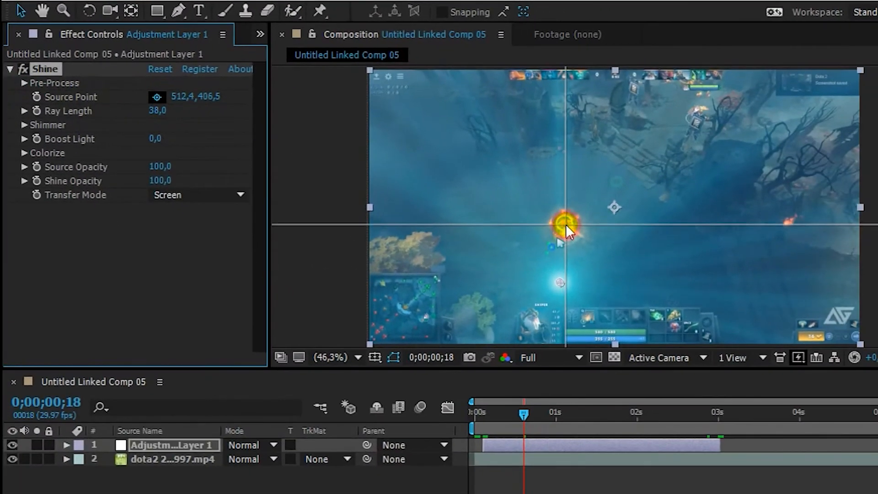
pyautogui.click(650, 257)
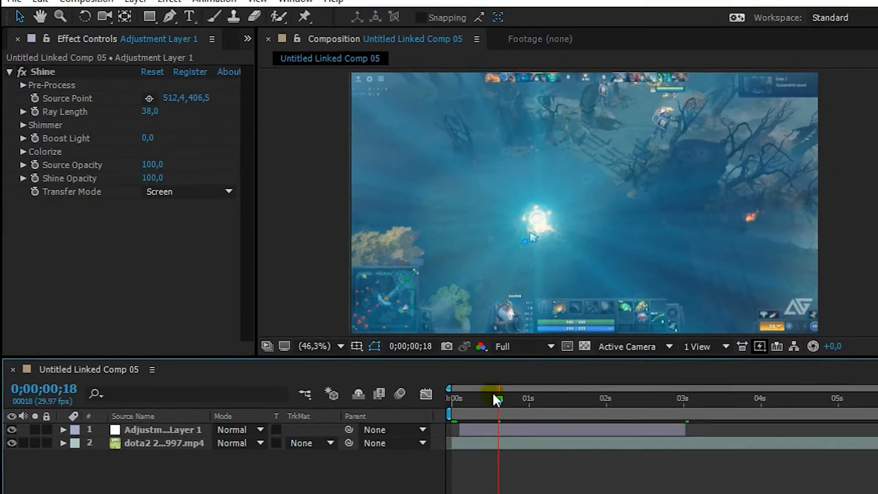
pyautogui.click(477, 413)
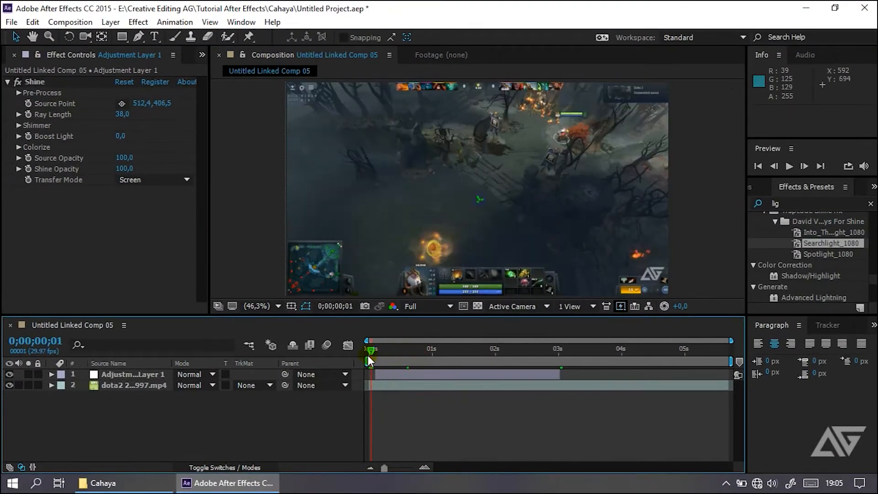
pyautogui.hotkey('ctrl', 's')
# Compare the Third and Full preview resolutions at the first frame, keep Third, and save the project
pyautogui.moveTo(372, 349); pyautogui.dragTo(384, 312)
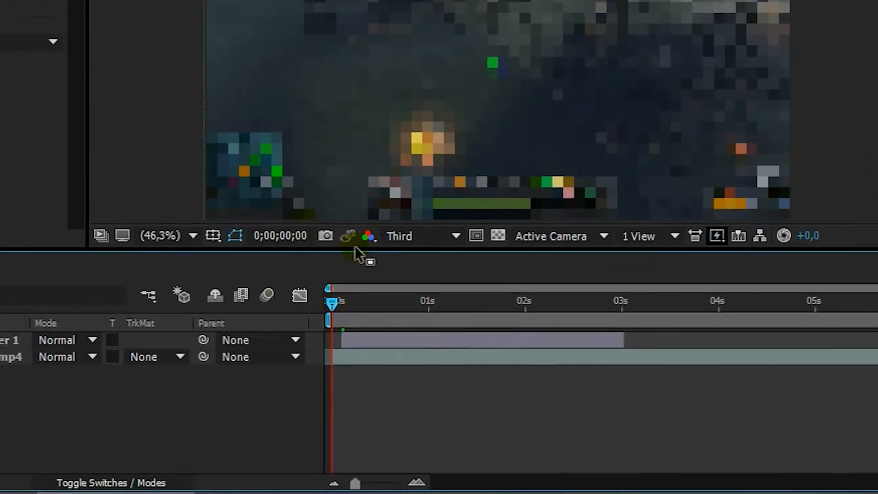
pyautogui.click(403, 236)
pyautogui.click(451, 428)
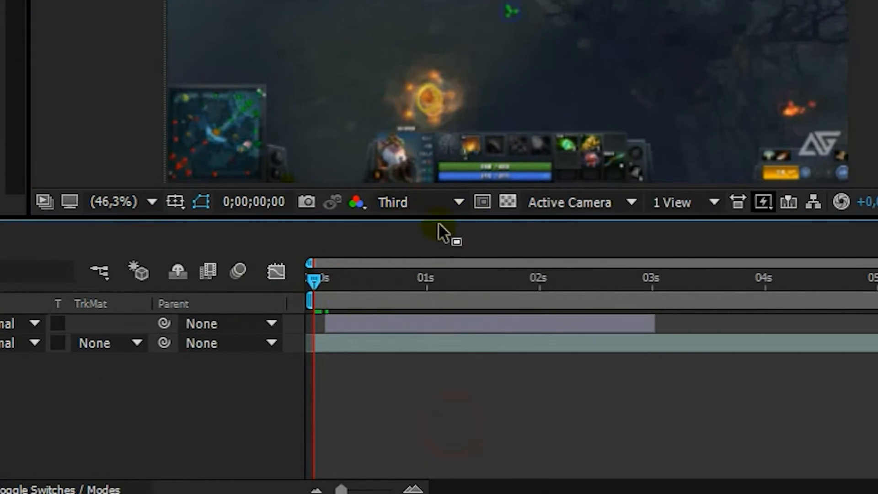
pyautogui.click(438, 201)
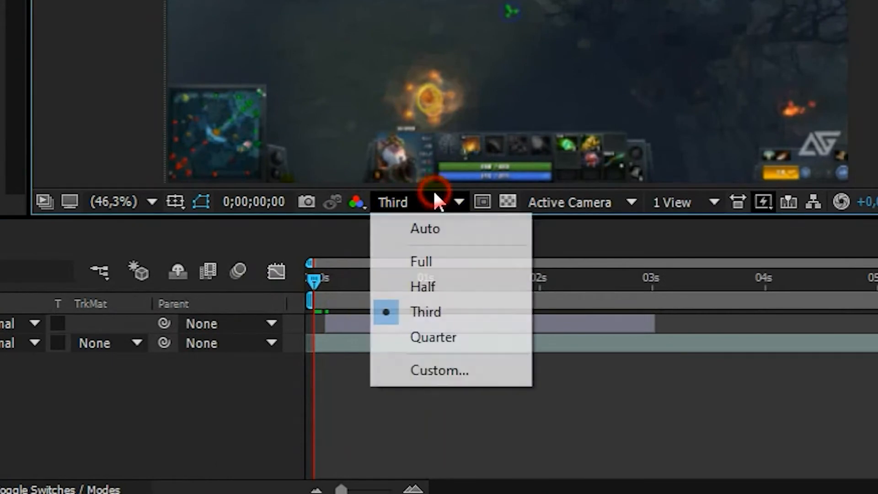
pyautogui.click(432, 264)
pyautogui.click(418, 202)
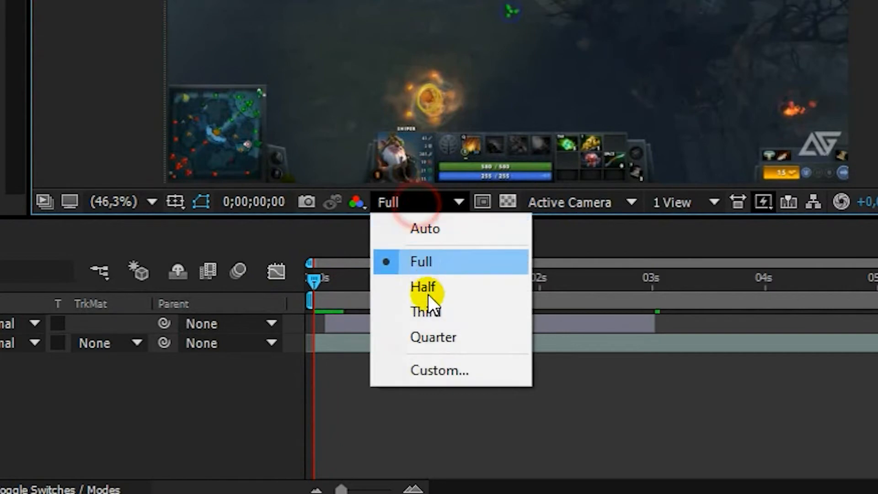
pyautogui.click(438, 312)
pyautogui.hotkey('ctrl', 's')
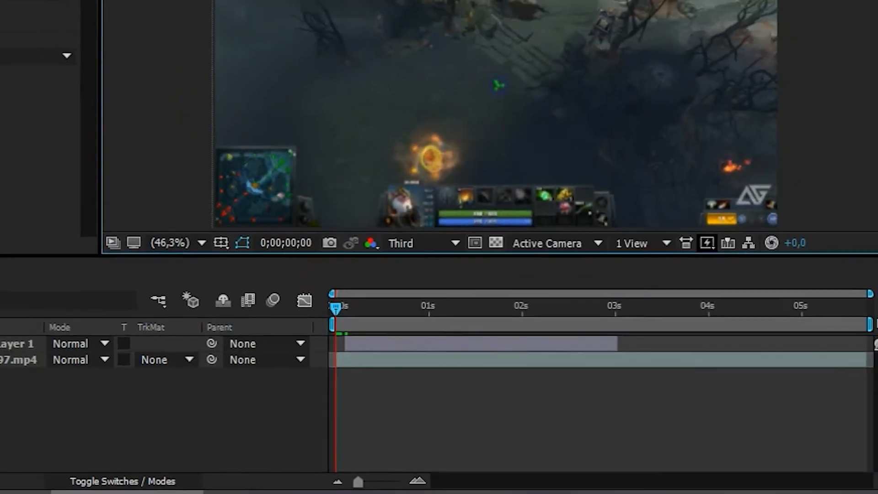
# Play the composition from the start to review the light effect, and move the playhead to 0;00;01;20
pyautogui.click(830, 134)
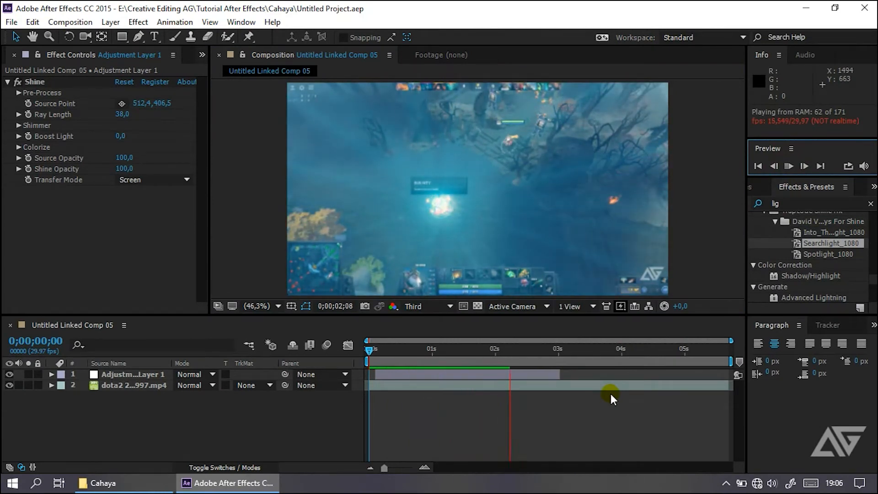
pyautogui.click(790, 167)
pyautogui.click(387, 351)
pyautogui.moveTo(382, 355); pyautogui.dragTo(475, 359)
# Draw a circular mask about 340 px across around the rune on the adjustment layer with the Ellipse Tool
pyautogui.click(484, 374)
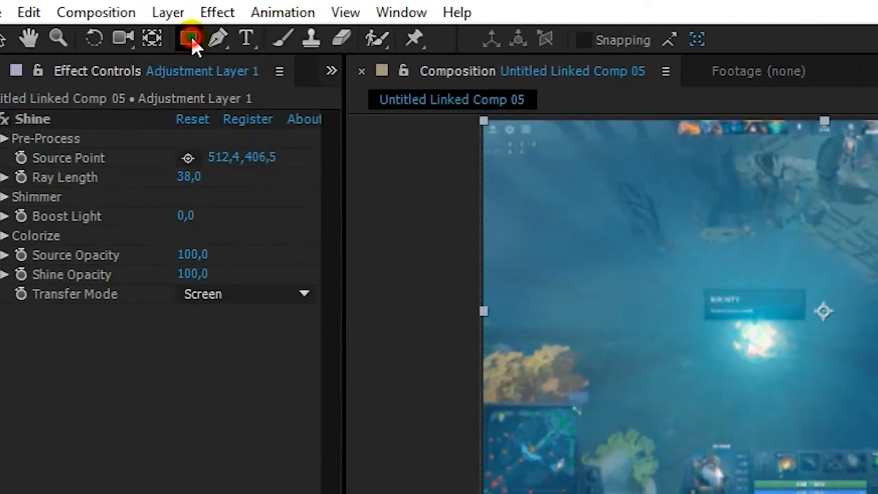
pyautogui.click(123, 38)
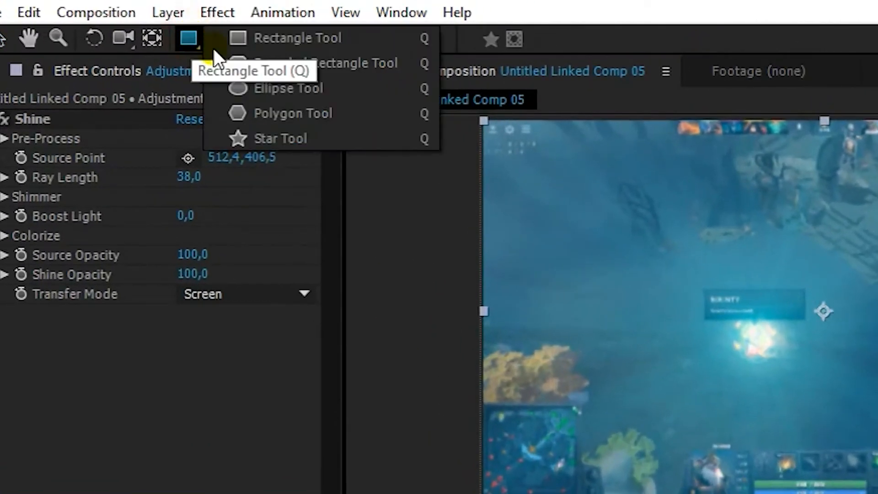
pyautogui.click(189, 36)
pyautogui.click(189, 37)
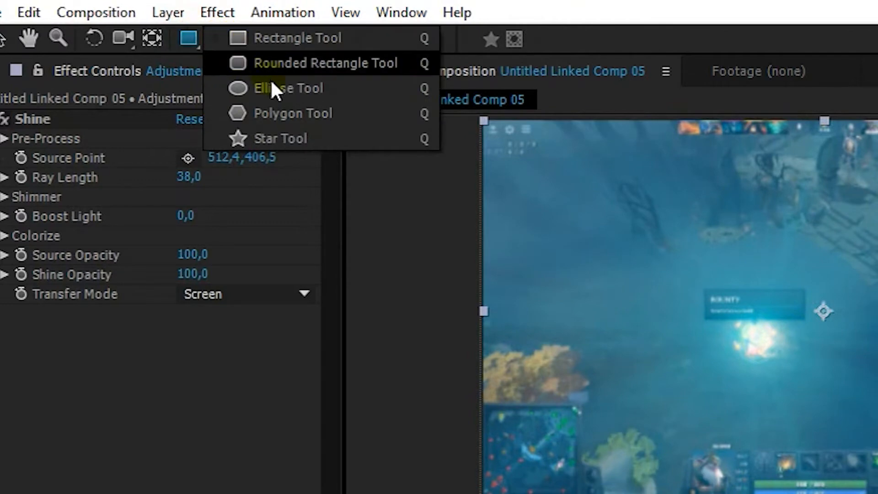
pyautogui.click(291, 89)
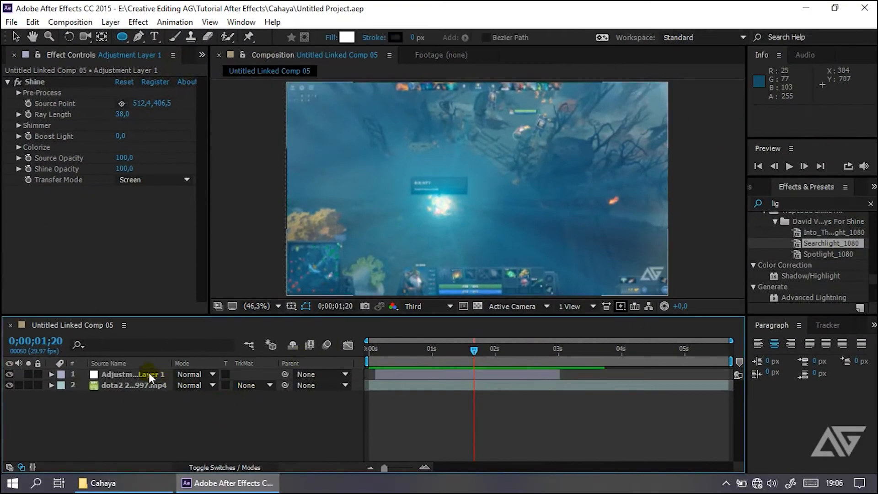
pyautogui.click(149, 374)
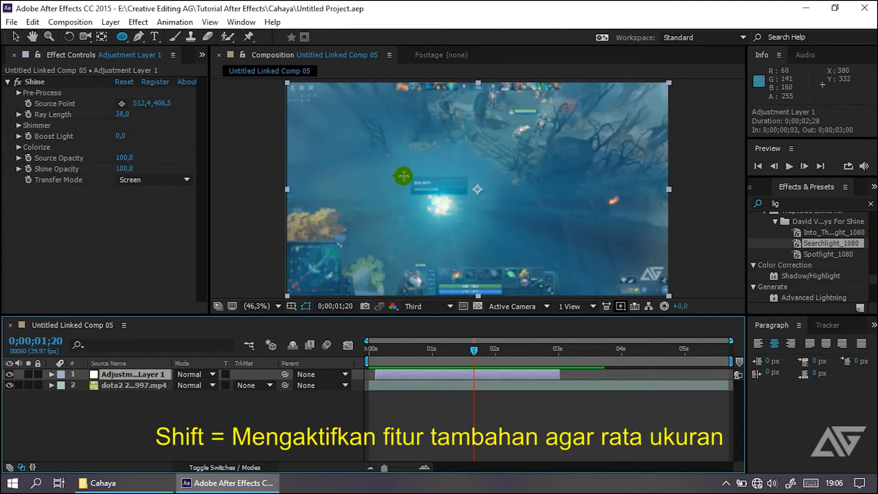
pyautogui.moveTo(392, 154); pyautogui.dragTo(494, 241)
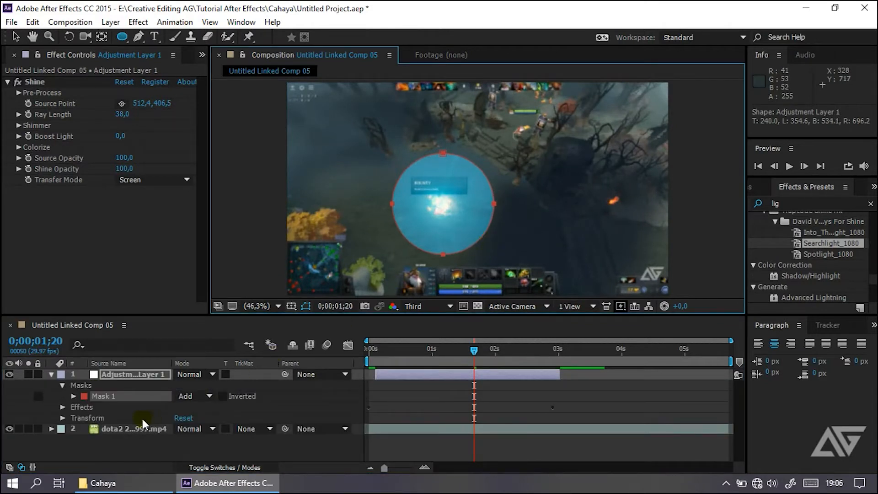
# Free-transform Mask 1 to shift it slightly and enlarge it a little so it is centred on the rune
pyautogui.click(135, 370)
pyautogui.click(128, 374)
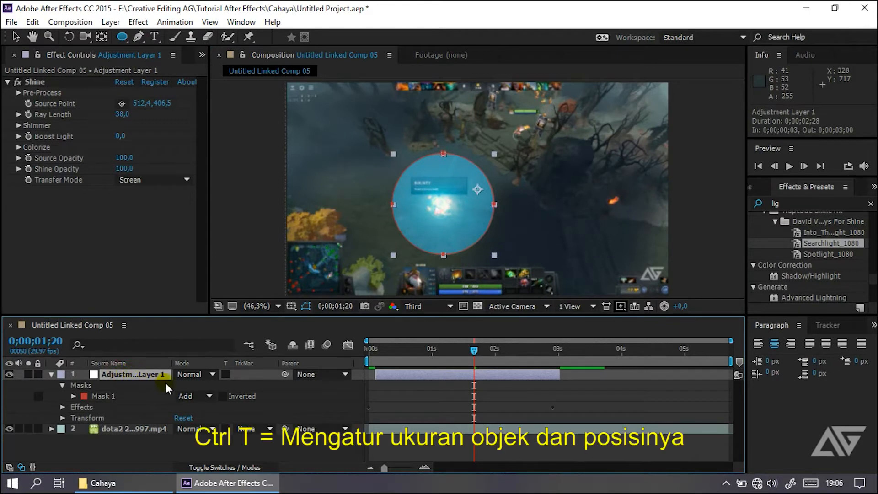
pyautogui.click(456, 190)
pyautogui.click(130, 397)
pyautogui.hotkey('ctrl', 't')
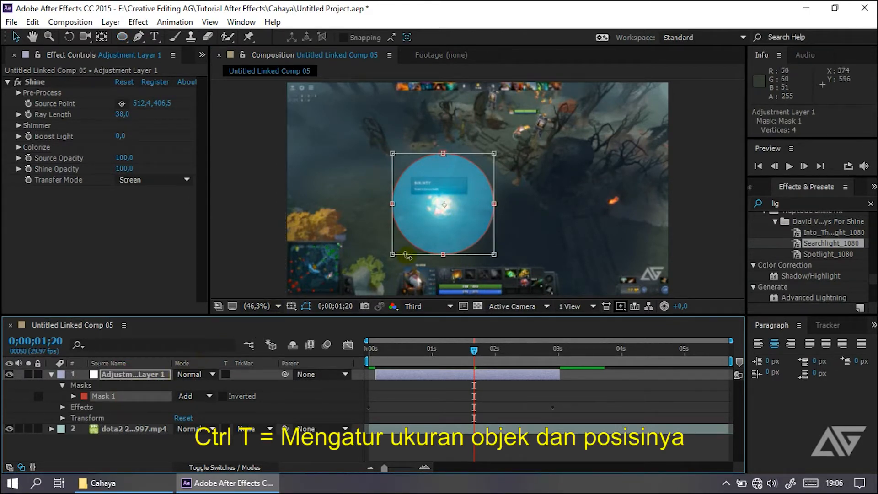
pyautogui.moveTo(437, 221); pyautogui.dragTo(434, 219)
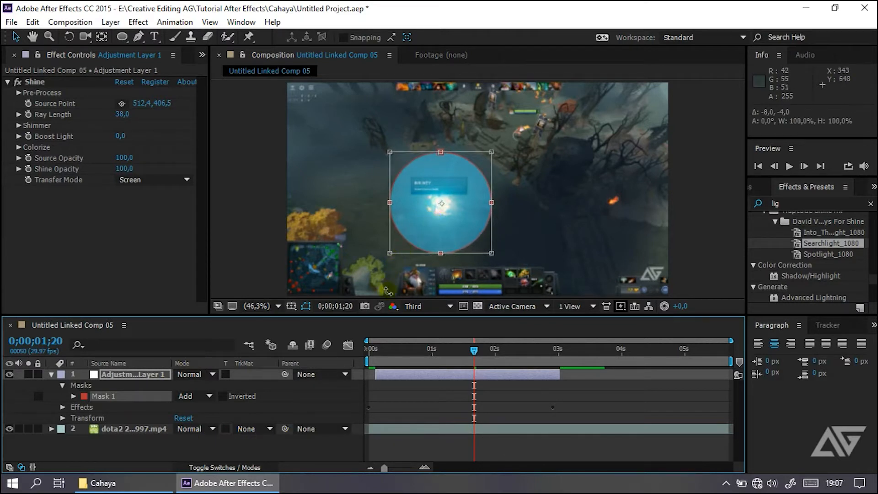
pyautogui.moveTo(492, 253); pyautogui.dragTo(469, 241)
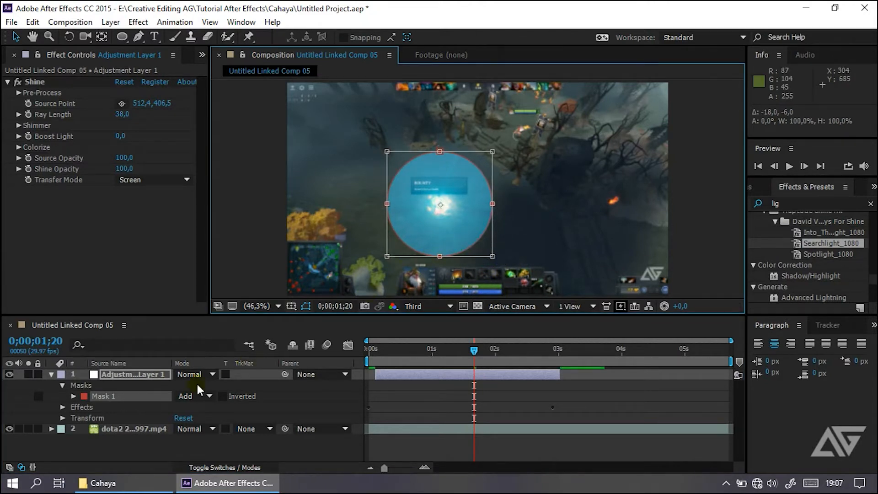
# Try a 10-pixel feather on Mask 1, set the feather to 50 pixels, and save the project
pyautogui.click(74, 396)
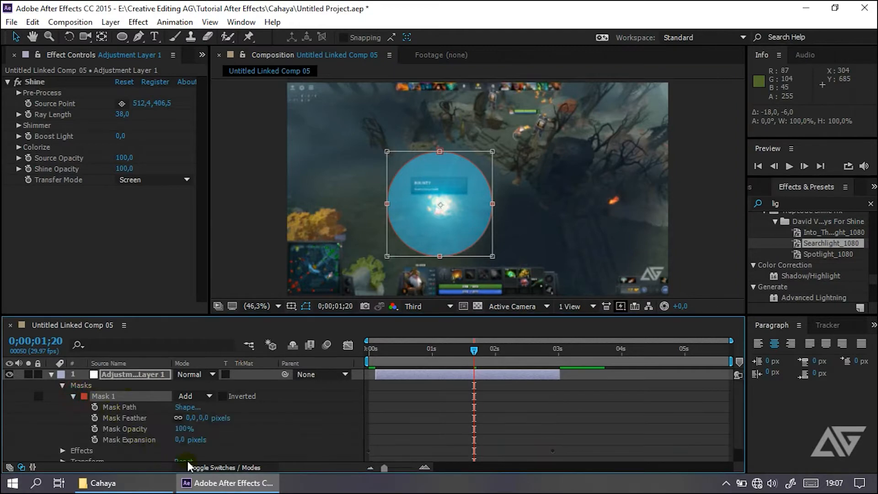
pyautogui.click(294, 435)
pyautogui.hotkey('ctrl', 's')
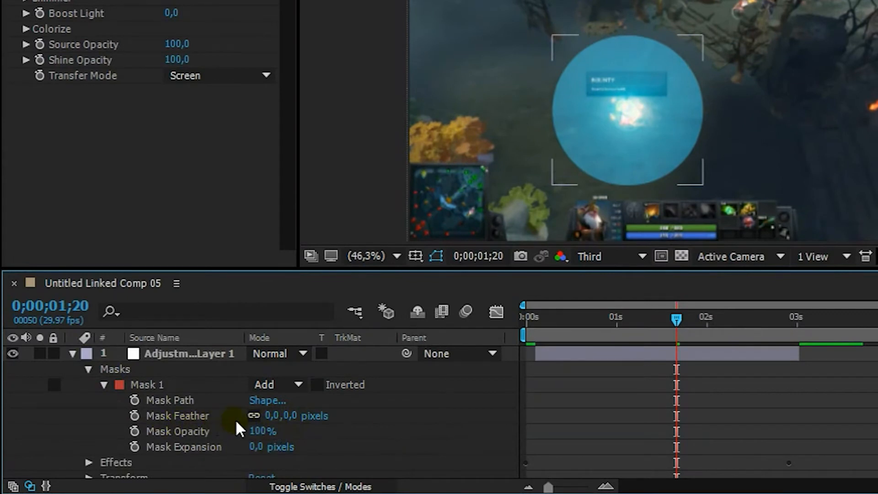
pyautogui.click(270, 416)
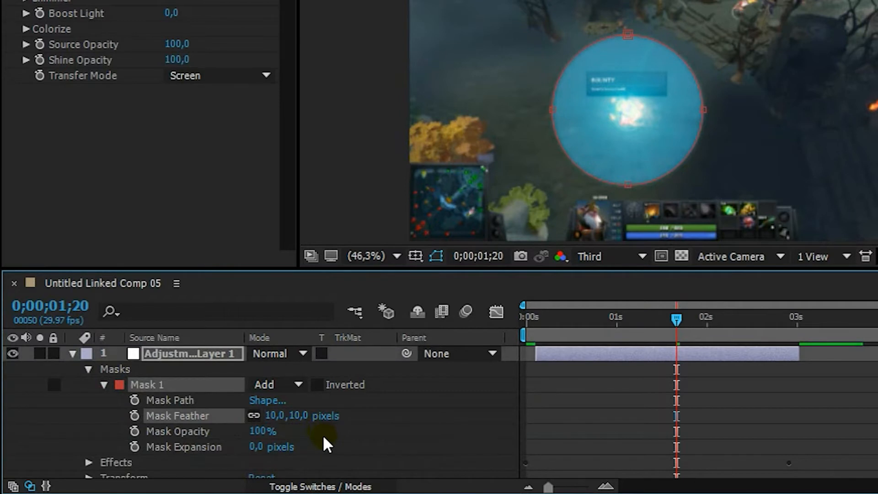
pyautogui.click(475, 425)
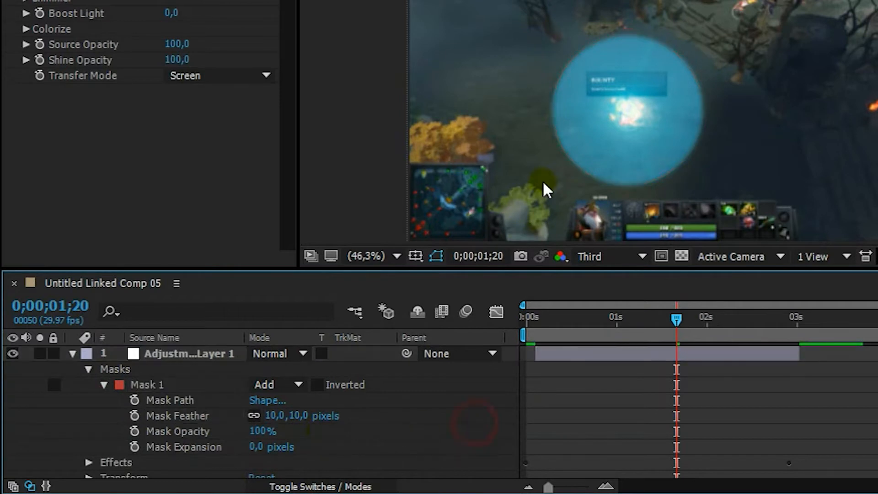
pyautogui.moveTo(278, 417); pyautogui.dragTo(306, 419)
pyautogui.click(276, 415)
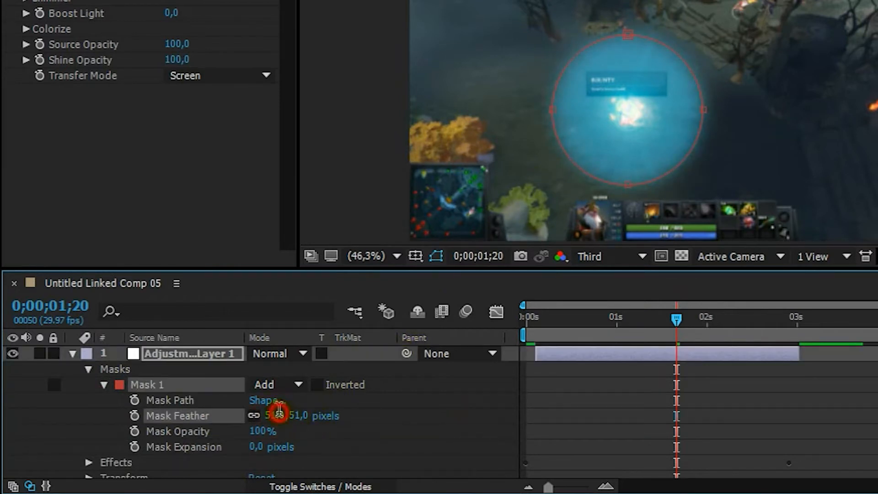
pyautogui.write('50')
pyautogui.press('Return')
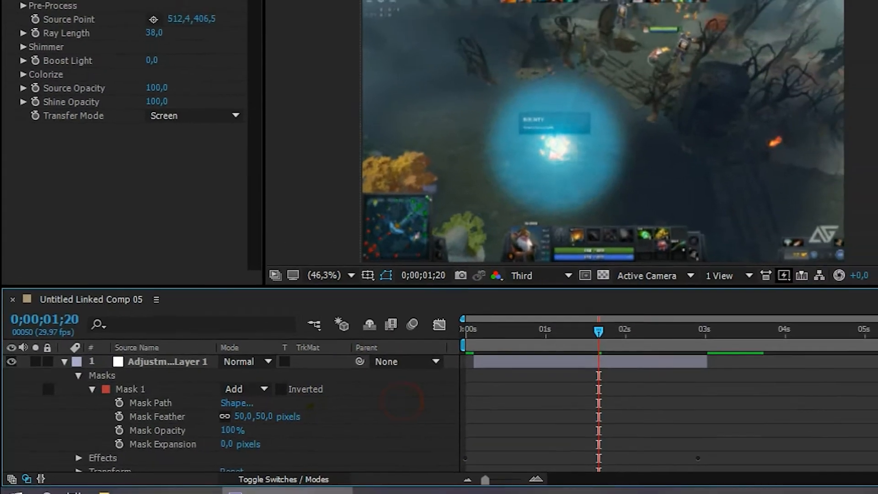
pyautogui.hotkey('ctrl', 's')
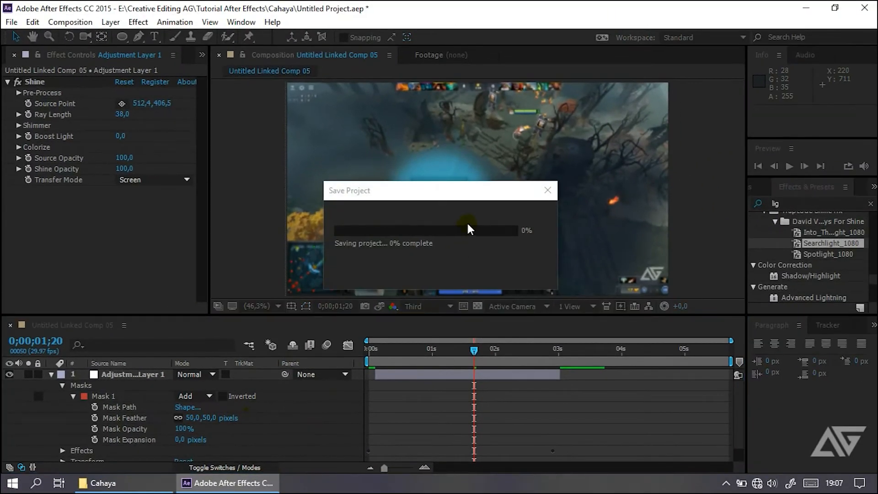
# Draw a second circular mask about 120 px across tightly around the rune on the adjustment layer with the Ellipse Tool
pyautogui.click(52, 375)
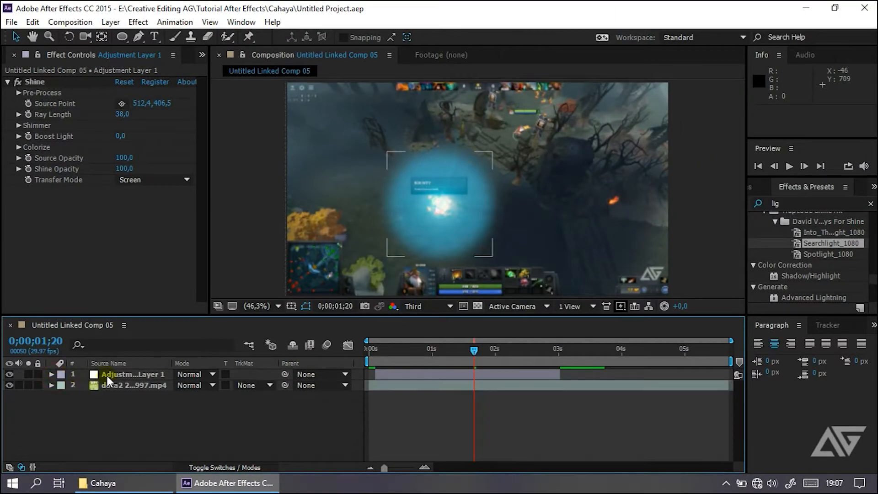
pyautogui.click(132, 374)
pyautogui.click(292, 436)
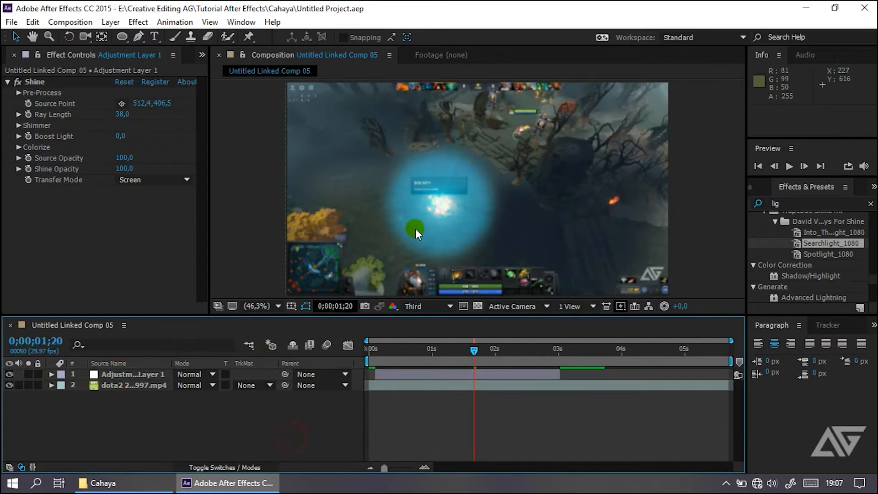
pyautogui.click(152, 375)
pyautogui.click(128, 35)
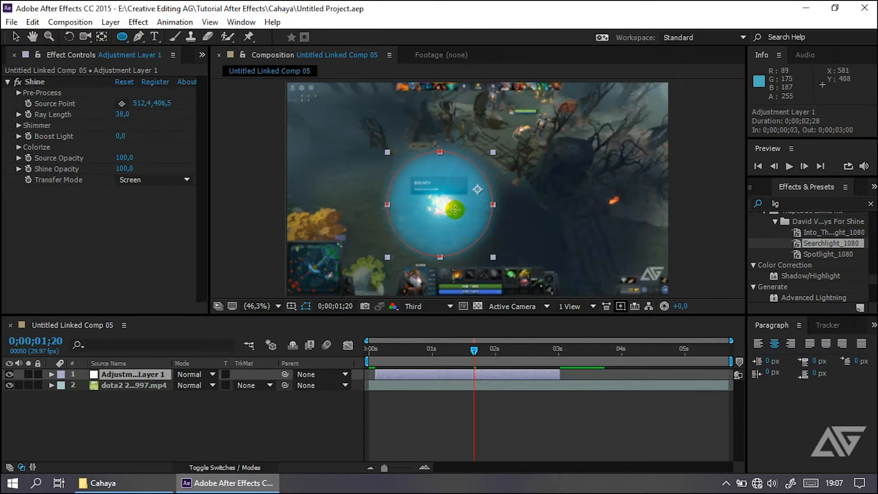
pyautogui.scroll(3, 455, 209)
pyautogui.scroll(-2, 417, 217)
pyautogui.scroll(2, 419, 220)
pyautogui.moveTo(391, 239)
pyautogui.mouseDown()
pyautogui.moveTo(427, 182)
pyautogui.moveTo(402, 191)
pyautogui.mouseUp()
pyautogui.press('q')
pyautogui.moveTo(383, 163); pyautogui.dragTo(460, 225)
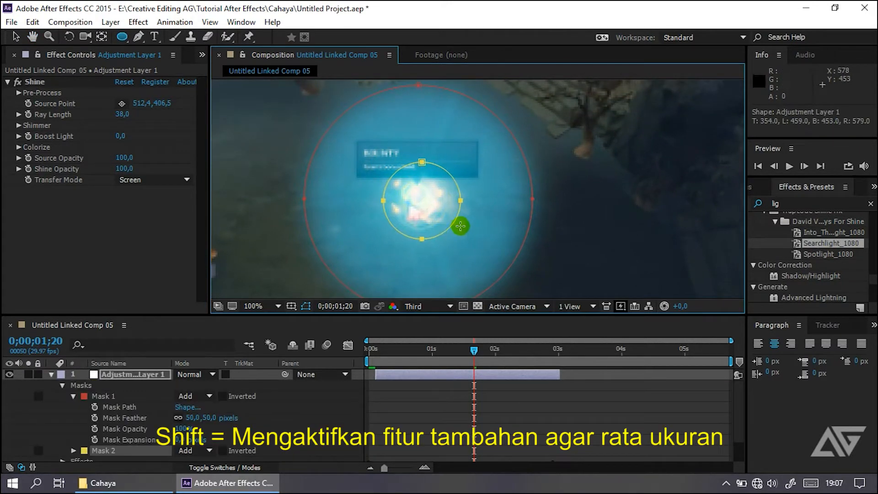
# Set the mode of Mask 2 to Subtract
pyautogui.scroll(-2, 183, 402)
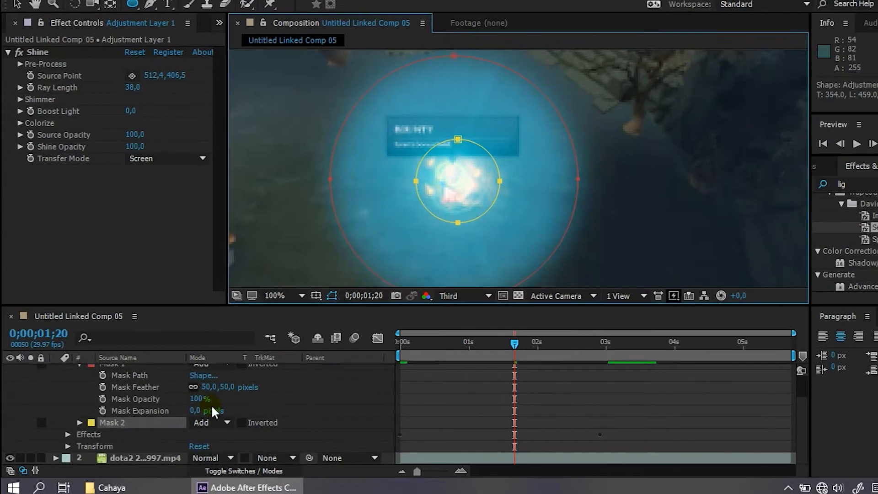
pyautogui.click(201, 423)
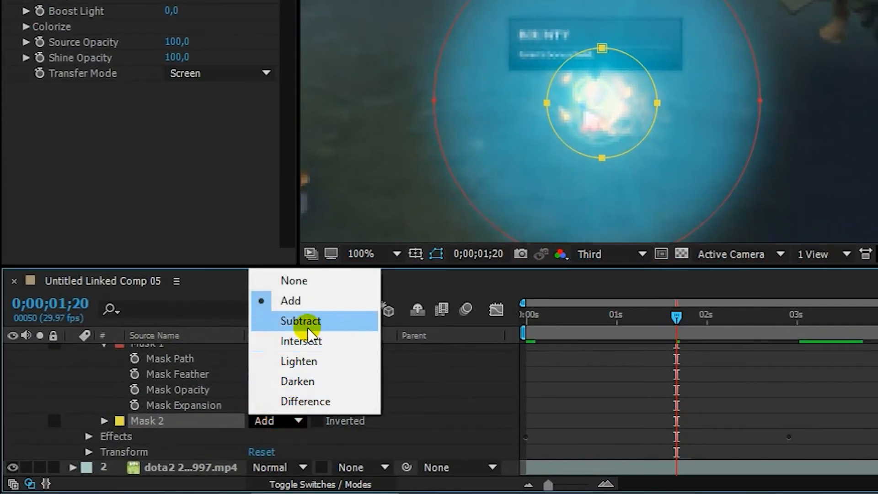
pyautogui.click(308, 326)
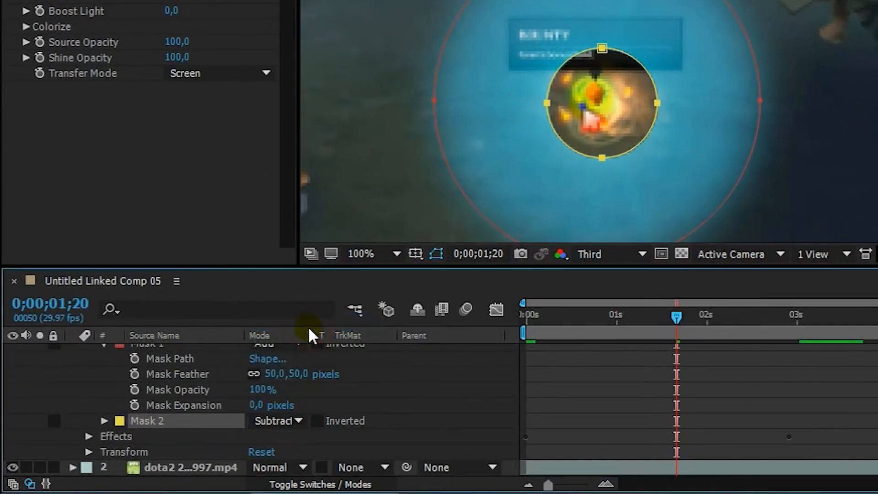
pyautogui.click(289, 413)
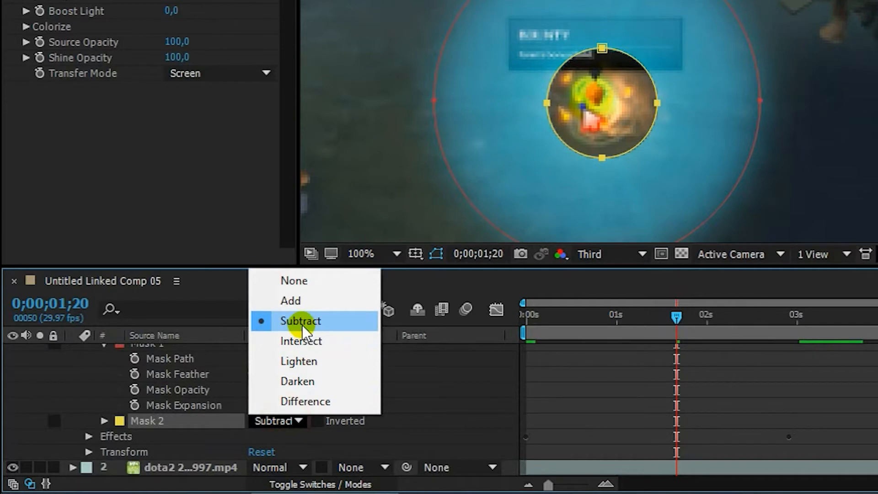
# Free-transform Mask 2 to shift it slightly up and to the left so it is centred on the rune
pyautogui.click(443, 390)
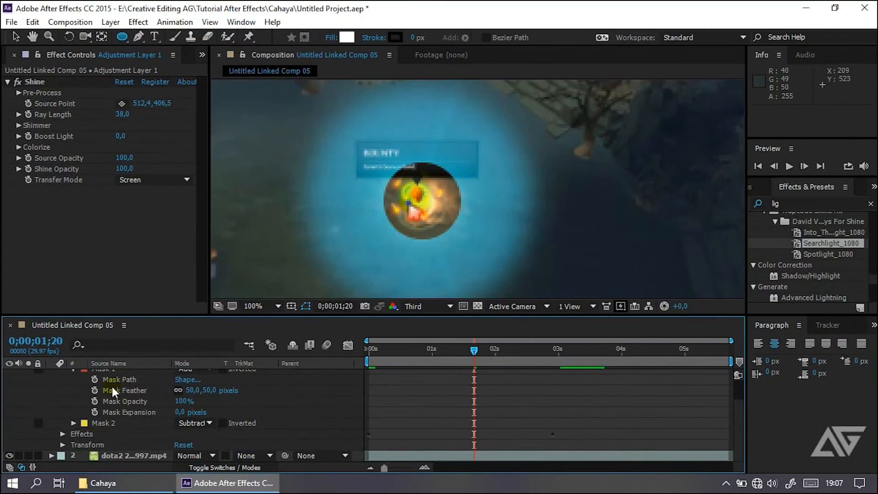
pyautogui.scroll(2, 125, 401)
pyautogui.scroll(-2, 131, 417)
pyautogui.click(128, 424)
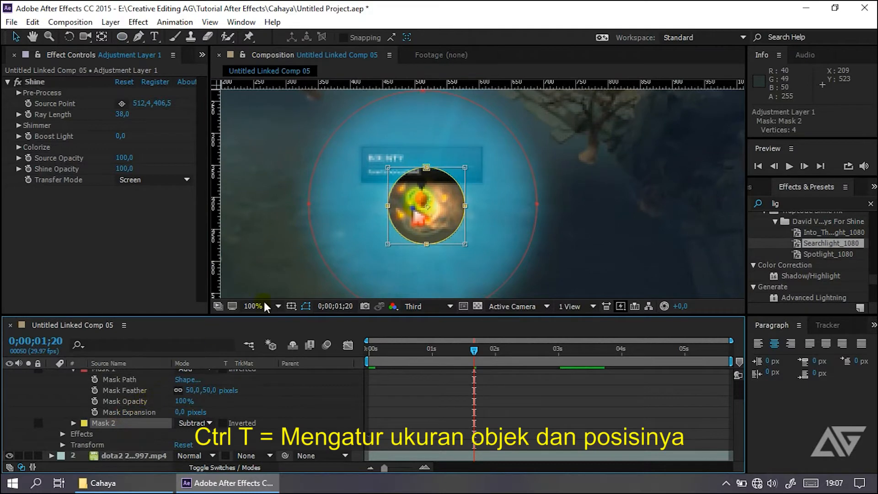
pyautogui.hotkey('ctrl', 't')
pyautogui.moveTo(431, 223); pyautogui.dragTo(426, 219)
pyautogui.click(395, 374)
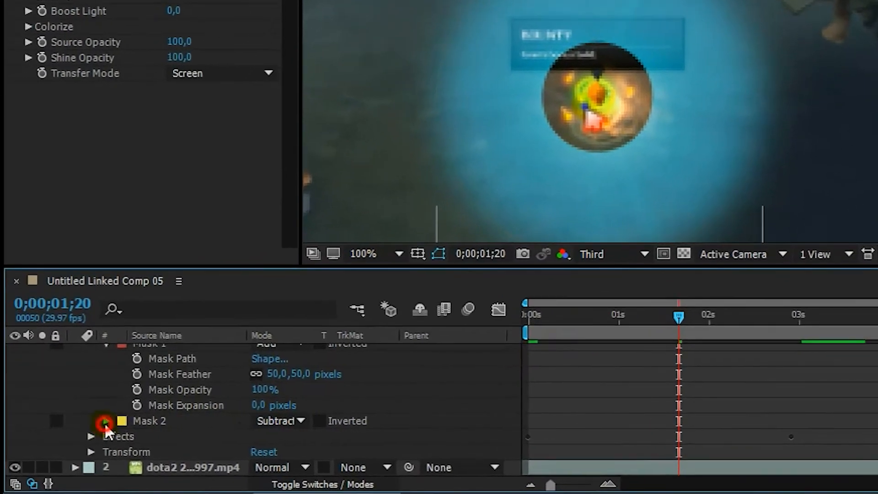
# Set the feather of Mask 2 to 50 pixels and save the project
pyautogui.click(73, 423)
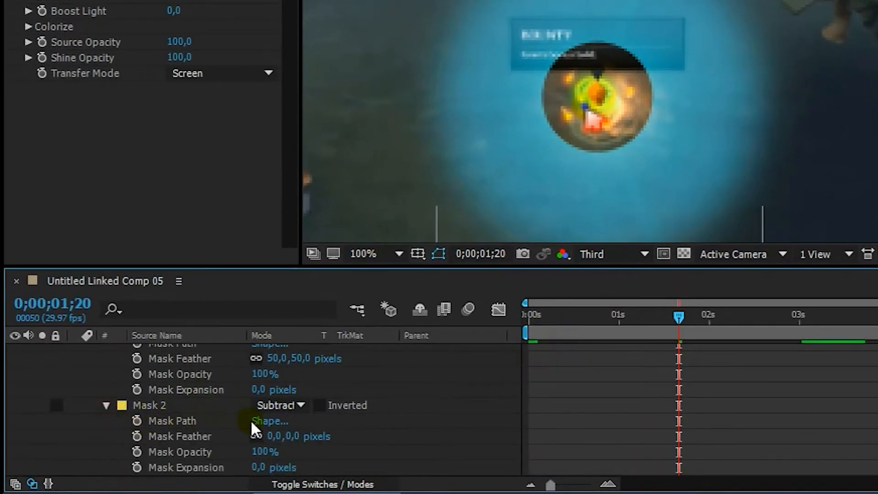
pyautogui.click(277, 436)
pyautogui.write('50')
pyautogui.press('Return')
pyautogui.click(408, 391)
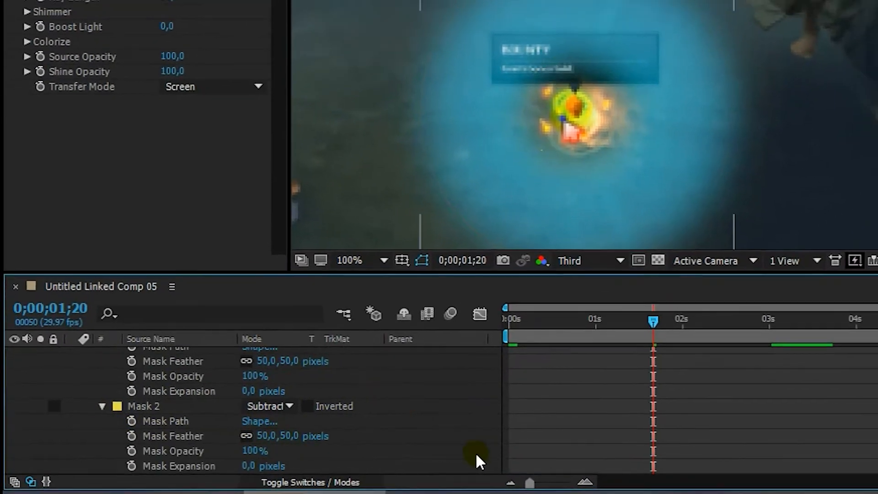
pyautogui.hotkey('ctrl', 's')
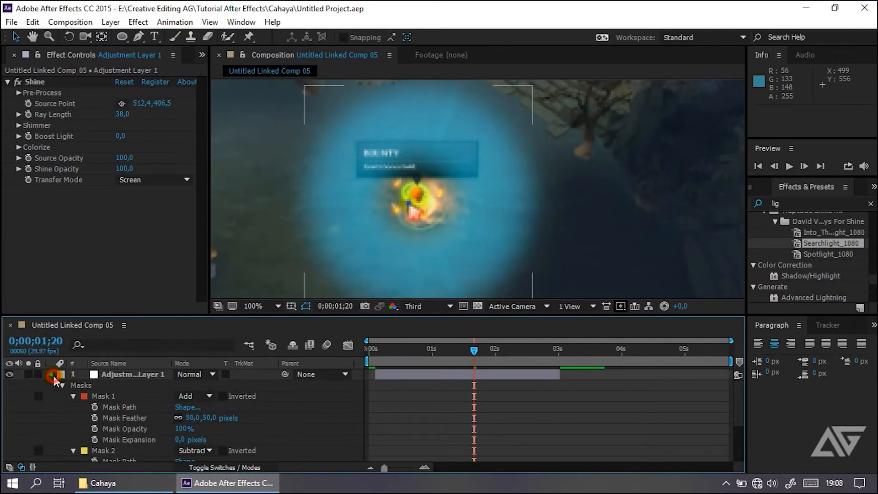
# Collapse the adjustment layer's properties and set the Shine effect's Colorize mode to One Color
pyautogui.click(51, 374)
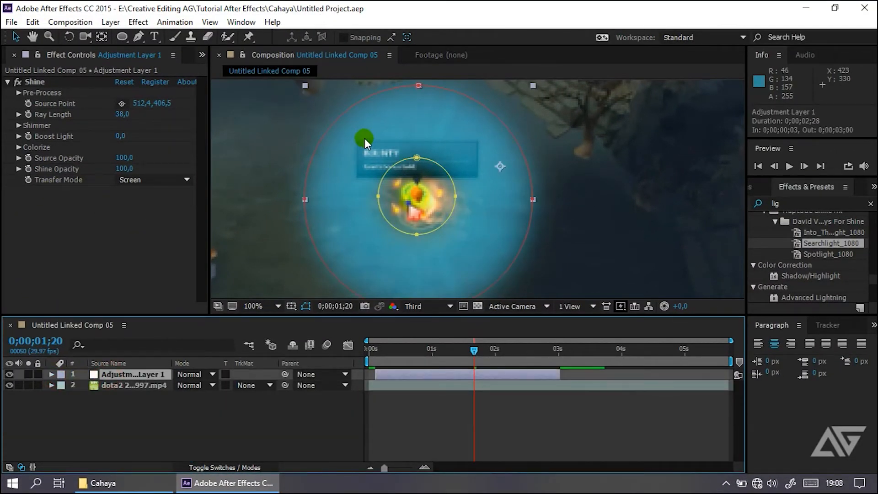
pyautogui.scroll(-2, 364, 138)
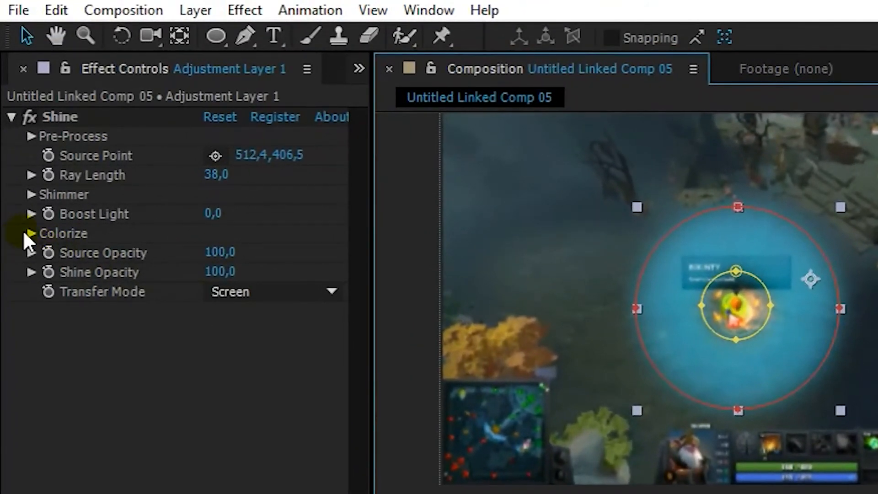
pyautogui.click(31, 232)
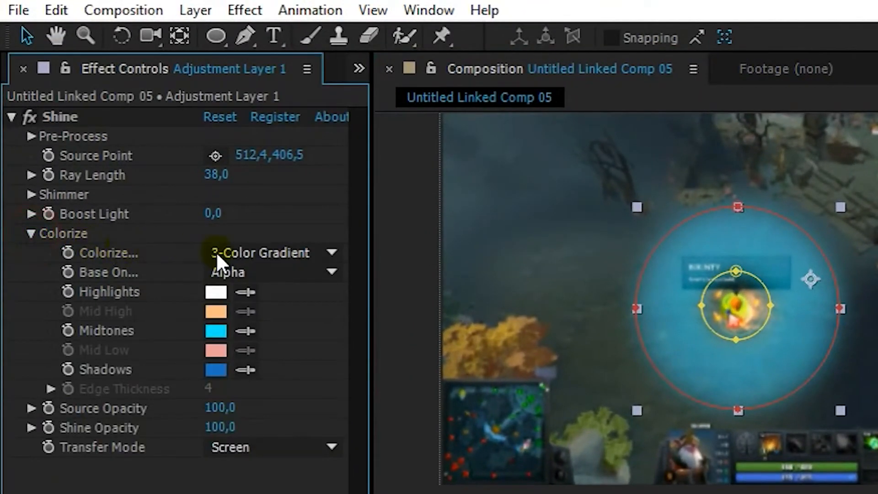
pyautogui.click(230, 251)
pyautogui.click(320, 179)
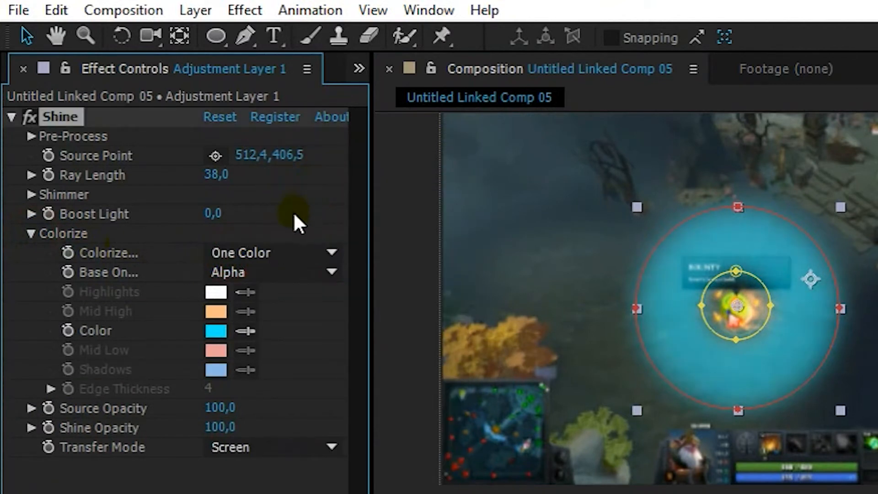
pyautogui.click(266, 255)
pyautogui.click(248, 220)
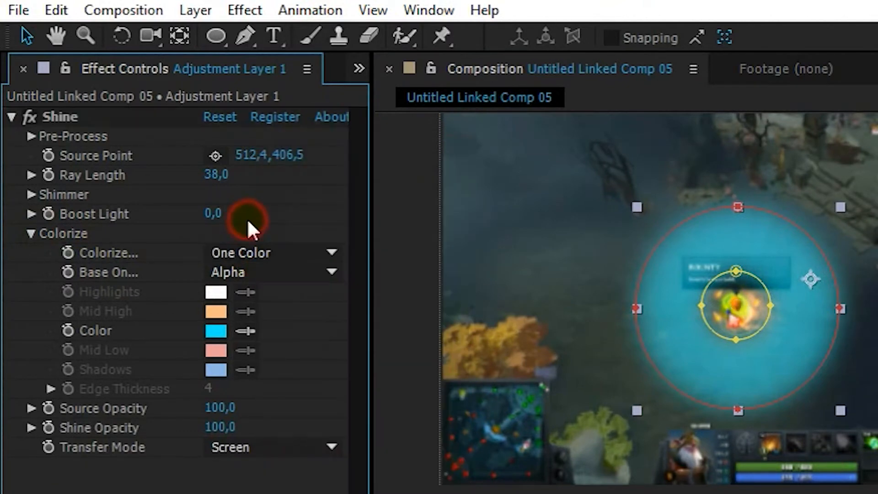
# Set the Shine colour to a light yellow-green, DEFF6B, and save the project
pyautogui.click(222, 325)
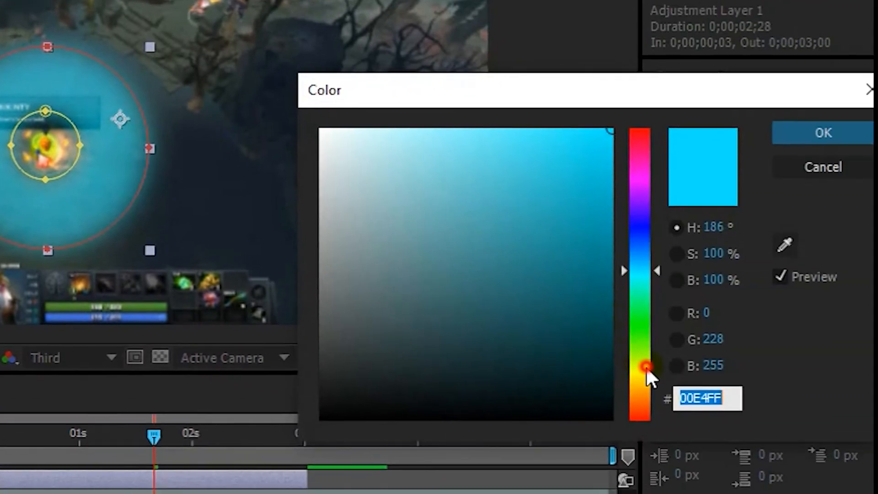
pyautogui.moveTo(646, 366); pyautogui.dragTo(643, 360)
pyautogui.click(548, 227)
pyautogui.moveTo(529, 163)
pyautogui.mouseDown()
pyautogui.moveTo(511, 111)
pyautogui.moveTo(490, 96)
pyautogui.mouseUp()
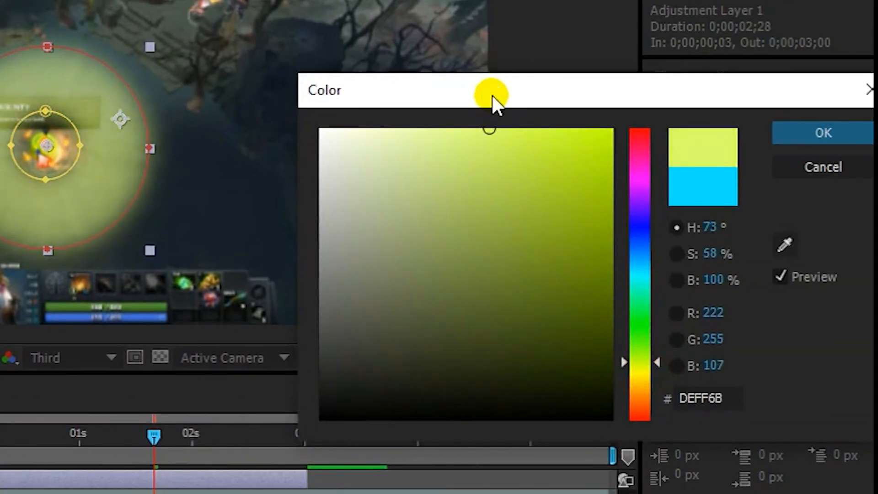
pyautogui.click(823, 132)
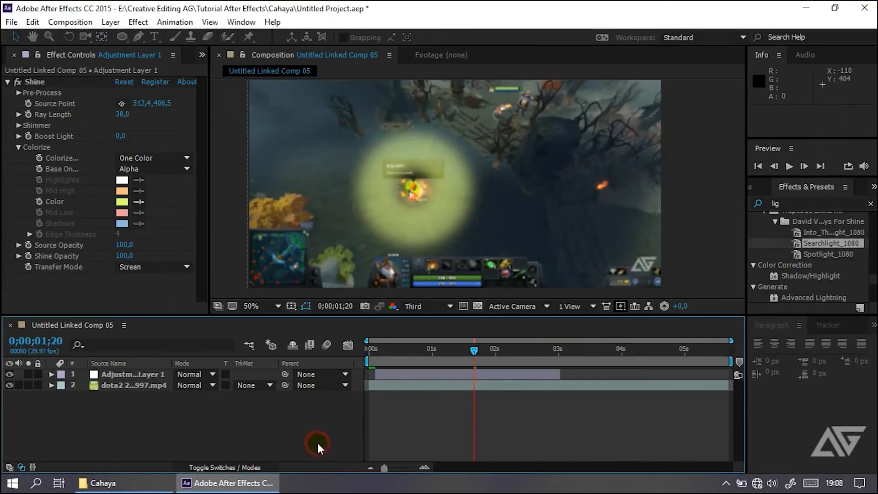
pyautogui.hotkey('ctrl', 's')
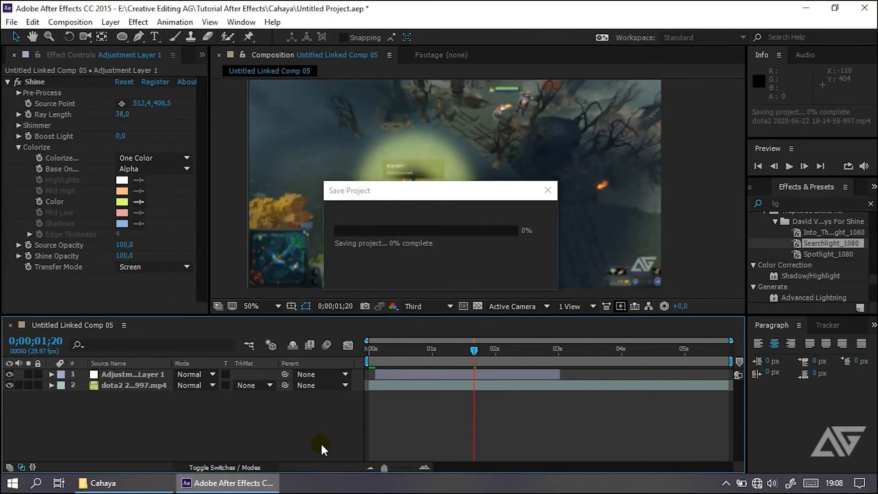
# Set the composition preview resolution to Full and save the project
pyautogui.click(415, 306)
pyautogui.click(430, 338)
pyautogui.hotkey('ctrl', 's')
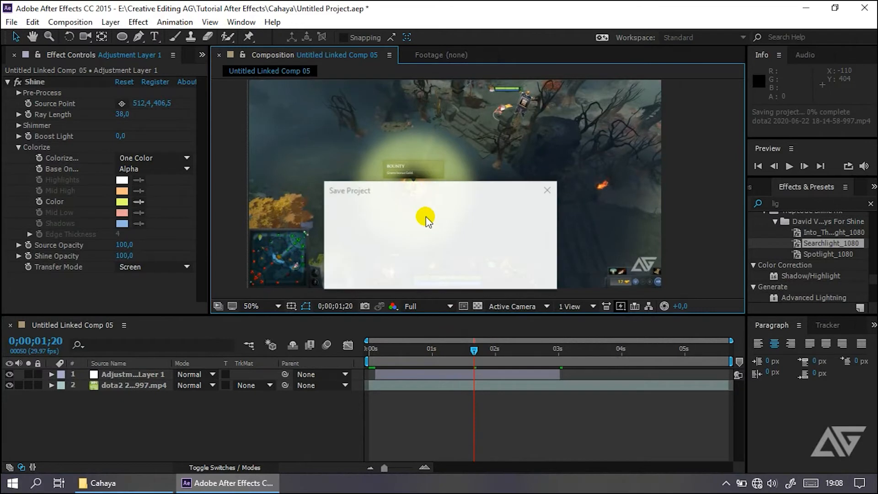
pyautogui.scroll(1, 418, 210)
pyautogui.moveTo(342, 225); pyautogui.dragTo(420, 208)
# Collapse the Colorize group and look through the Boost Light and Source Opacity settings of the adjustment layer's Shine effect
pyautogui.click(160, 374)
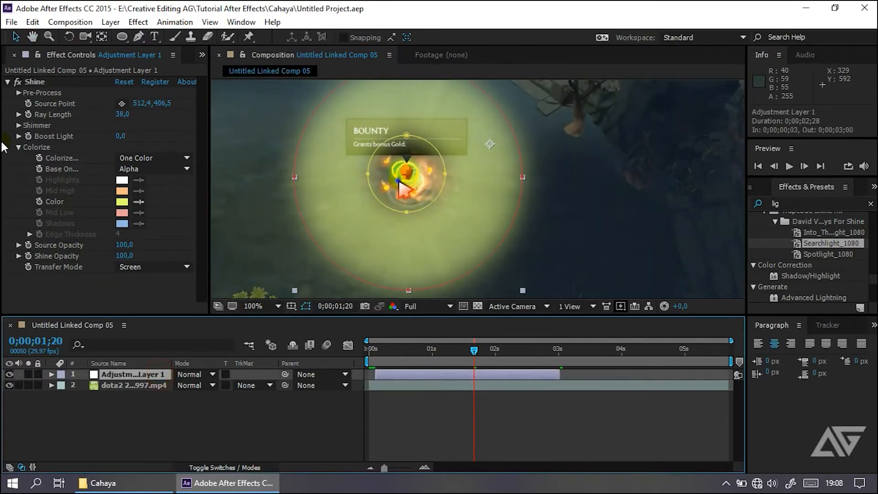
pyautogui.click(20, 142)
pyautogui.click(18, 144)
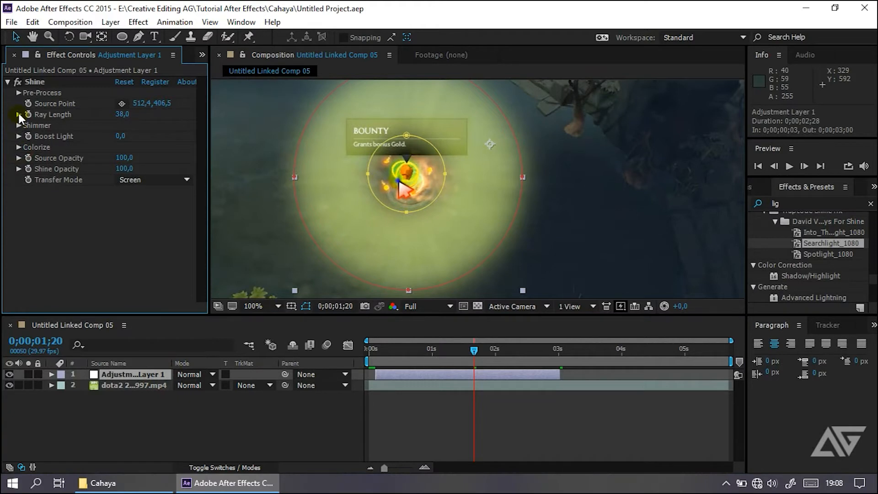
pyautogui.click(18, 137)
pyautogui.click(18, 136)
pyautogui.click(18, 157)
pyautogui.click(18, 158)
# Try a Shimmer detail of 45,6 on the Shine effect, set the detail to 50, and save the project
pyautogui.click(18, 126)
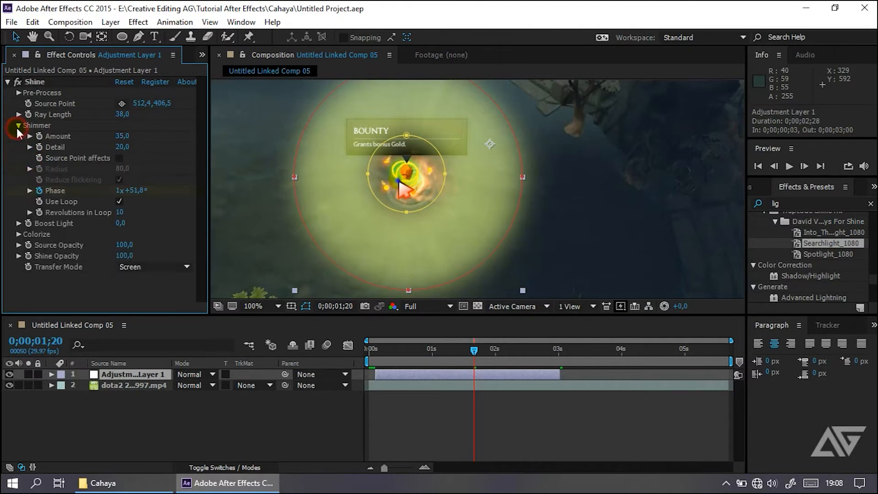
pyautogui.moveTo(120, 146); pyautogui.dragTo(148, 146)
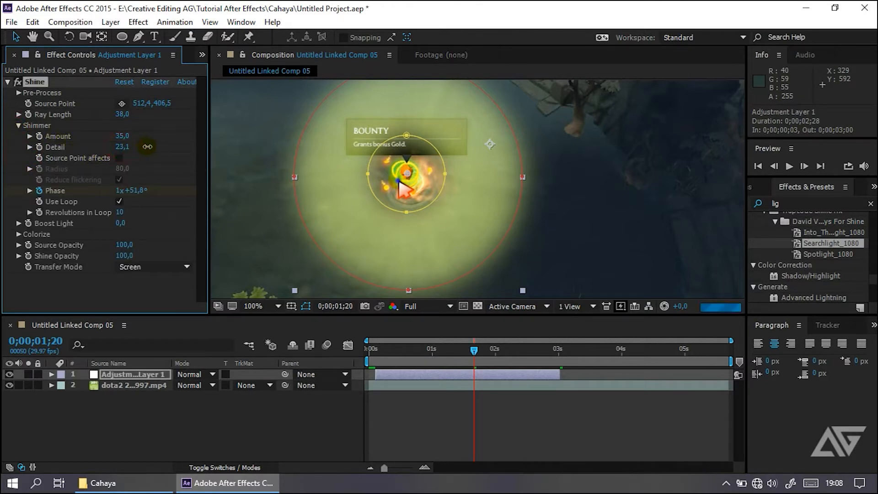
pyautogui.moveTo(247, 150); pyautogui.dragTo(287, 149)
pyautogui.click(263, 419)
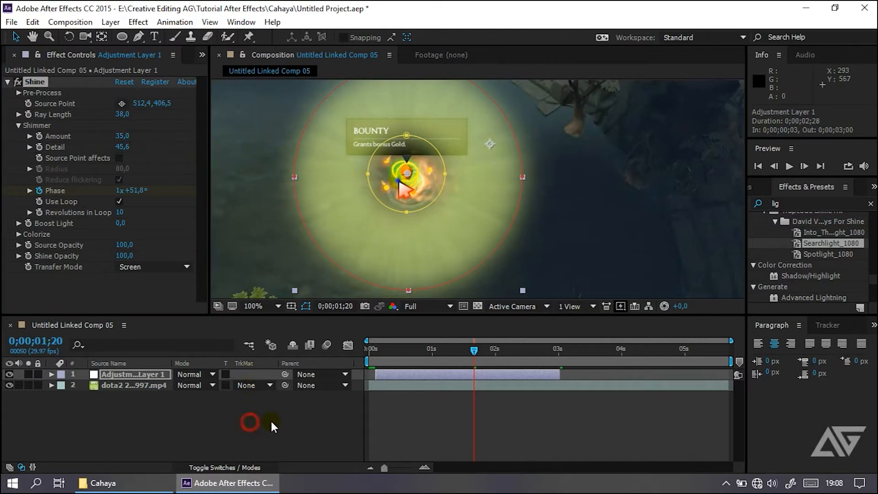
pyautogui.hotkey('ctrl', 's')
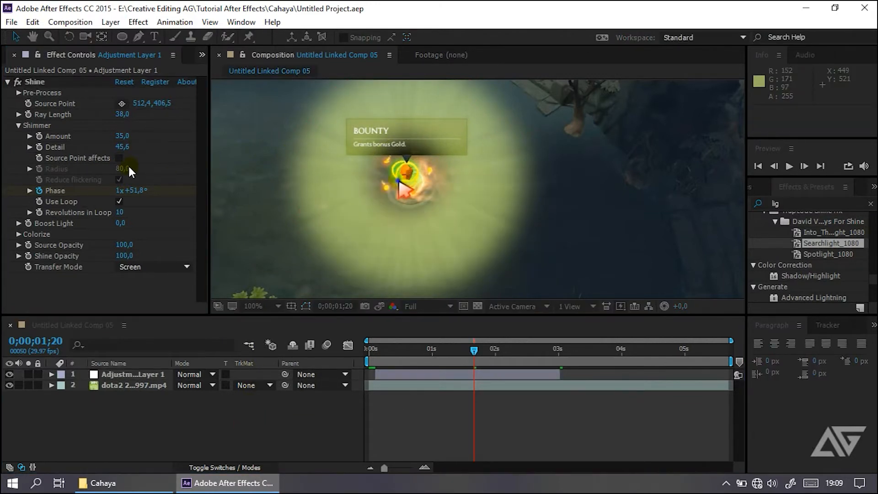
pyautogui.moveTo(138, 146); pyautogui.dragTo(165, 147)
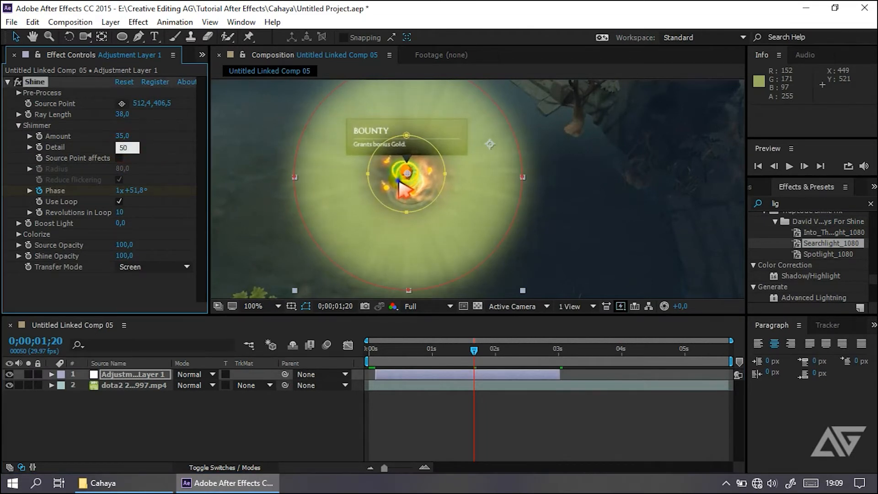
pyautogui.click(264, 415)
pyautogui.hotkey('ctrl', 's')
# Keyframe the Shine Source Point at 0;00;01;01, and try moving the point up and to the left before undoing that move
pyautogui.click(150, 374)
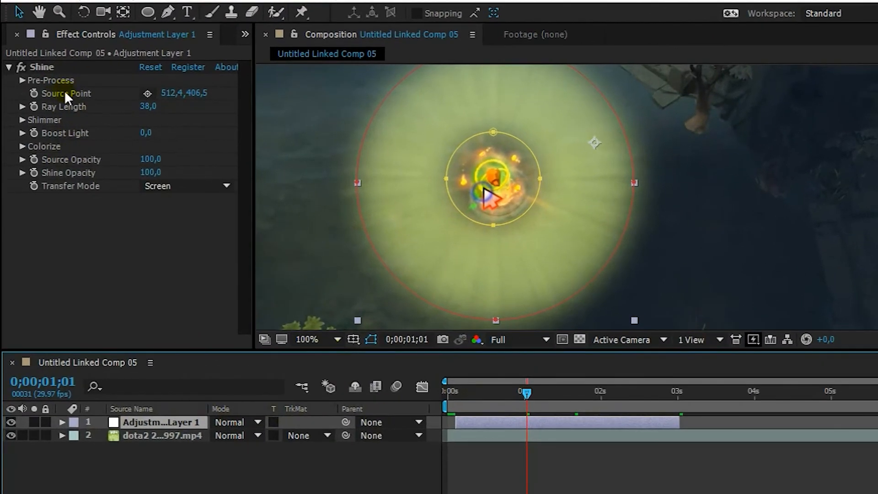
pyautogui.click(34, 93)
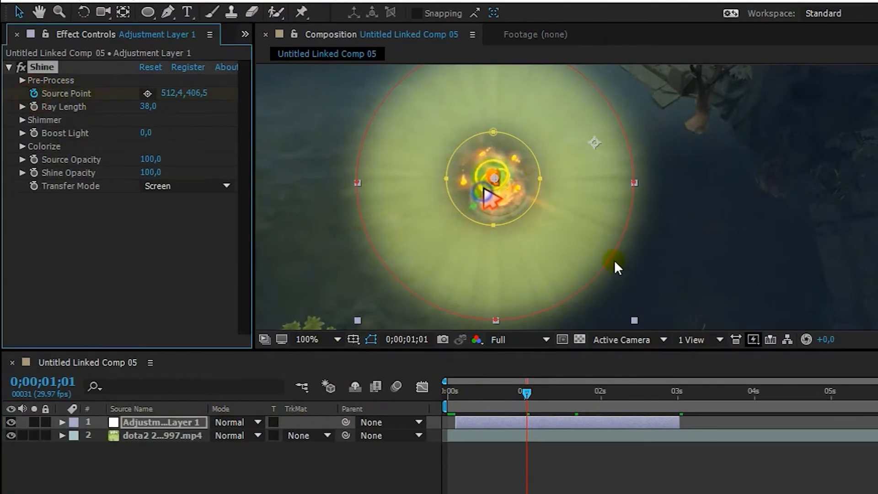
pyautogui.moveTo(504, 180); pyautogui.dragTo(479, 127)
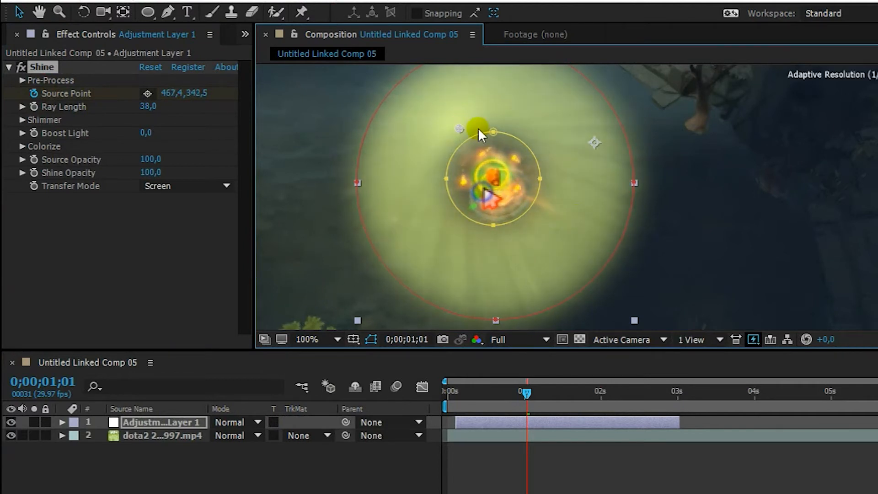
pyautogui.hotkey('ctrl', 'z')
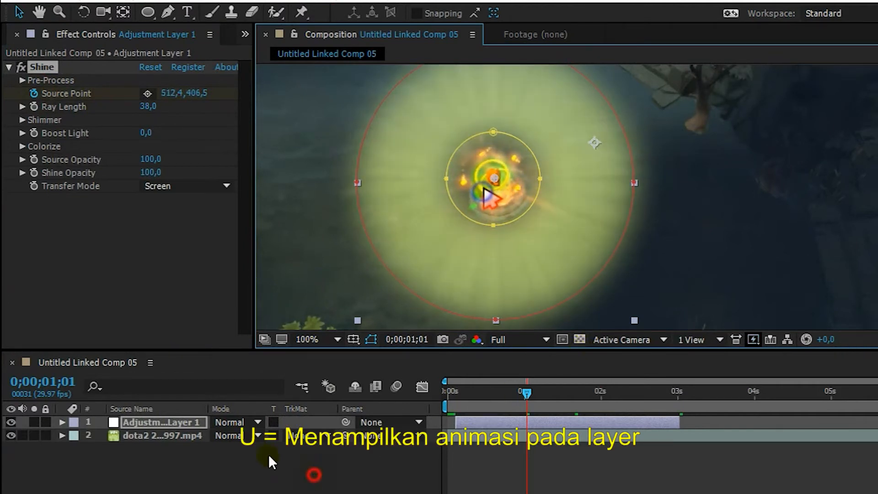
# Reveal the adjustment layer's keyframes and, at 0;00;01;10, move the Shine Source Point below and left of the rune to about 455,4, 466,5
pyautogui.click(171, 421)
pyautogui.press('u')
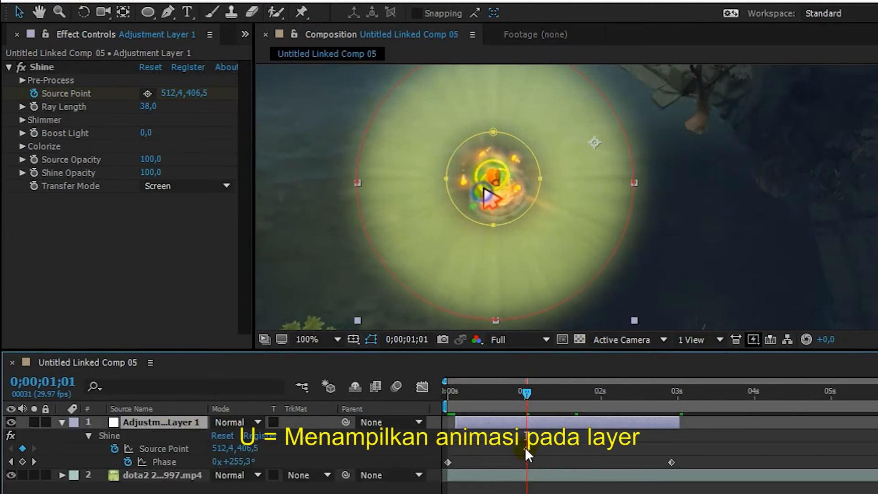
pyautogui.moveTo(533, 391); pyautogui.dragTo(551, 400)
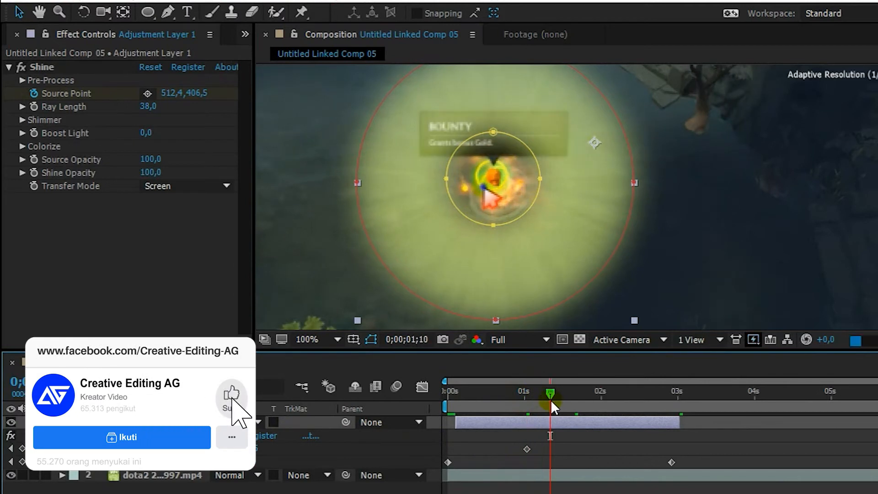
pyautogui.click(146, 449)
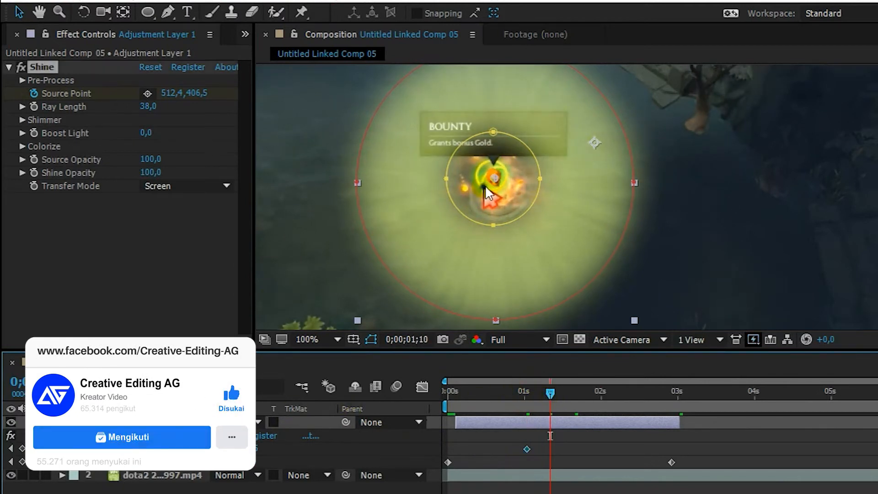
pyautogui.moveTo(497, 183); pyautogui.dragTo(451, 225)
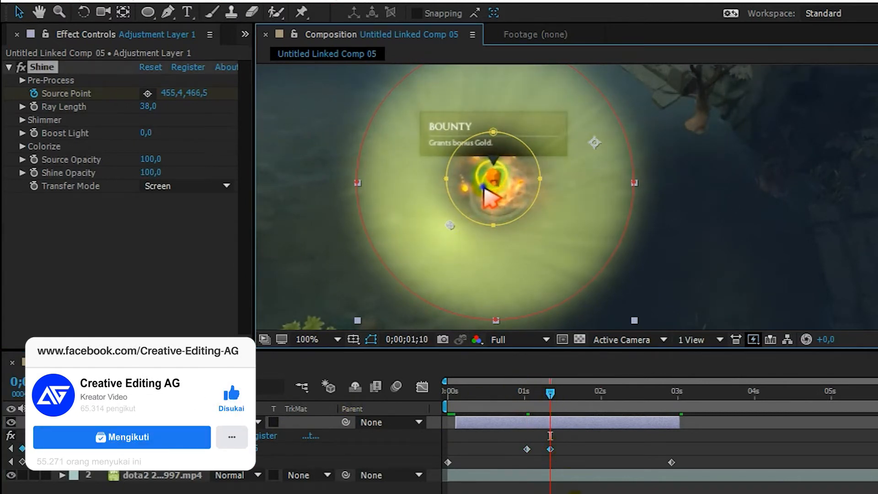
# Check the Source Point movement between its two keyframes on the adjustment layer's Shine effect, and delete both Source Point keyframes
pyautogui.click(549, 393)
pyautogui.moveTo(550, 393); pyautogui.dragTo(525, 400)
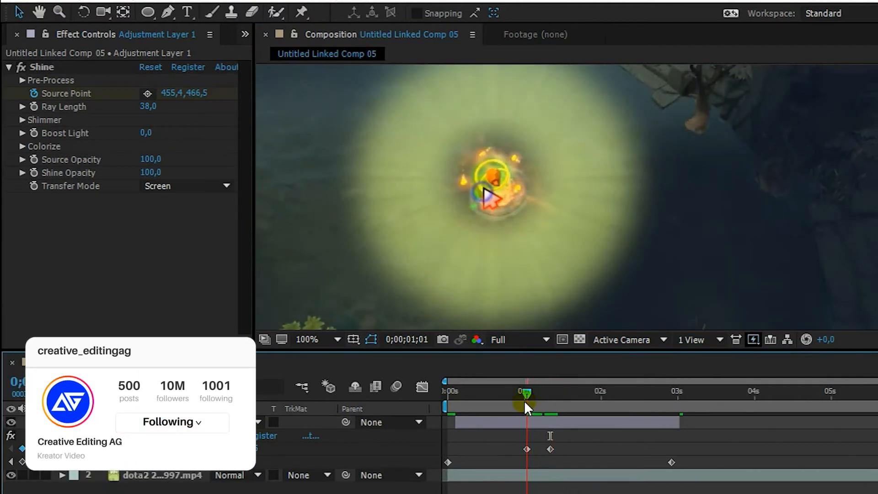
pyautogui.click(526, 450)
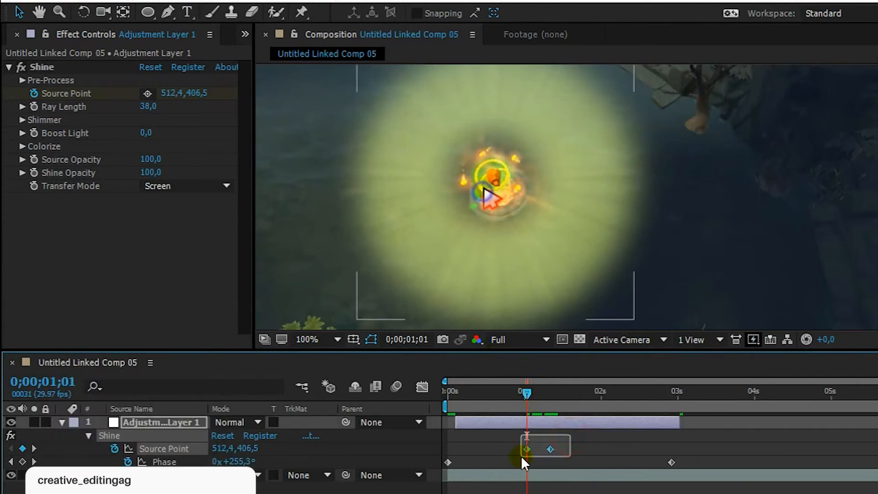
pyautogui.click(575, 448)
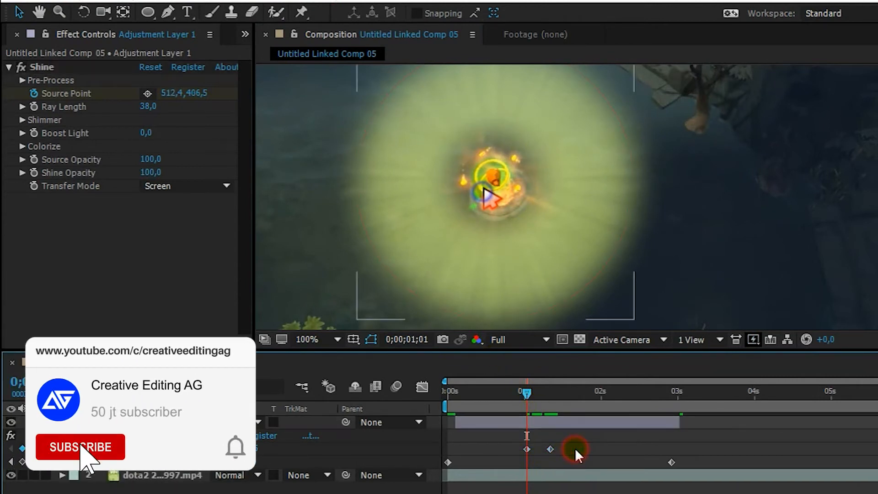
pyautogui.moveTo(529, 394); pyautogui.dragTo(548, 408)
pyautogui.moveTo(574, 440); pyautogui.dragTo(509, 456)
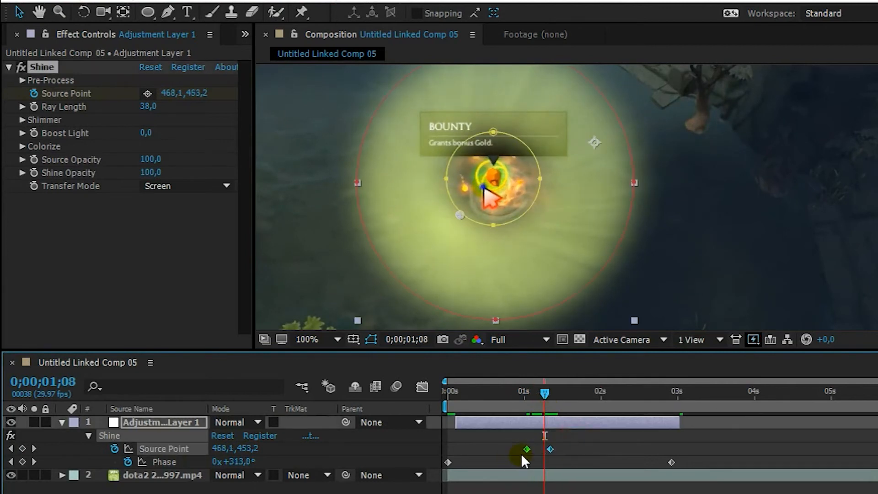
pyautogui.press('Delete')
pyautogui.click(577, 454)
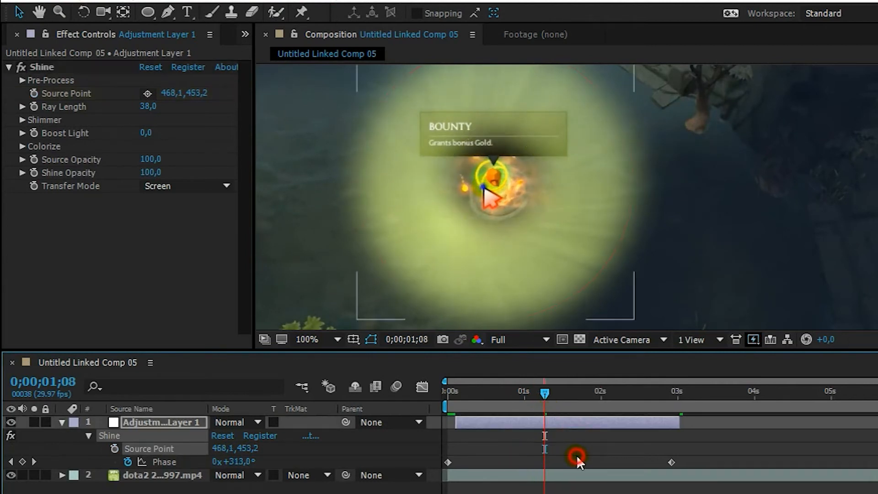
# Expand Shine's Pre-Process settings and remove the Phase animation from the adjustment layer near its start
pyautogui.moveTo(546, 391); pyautogui.dragTo(463, 404)
pyautogui.click(22, 80)
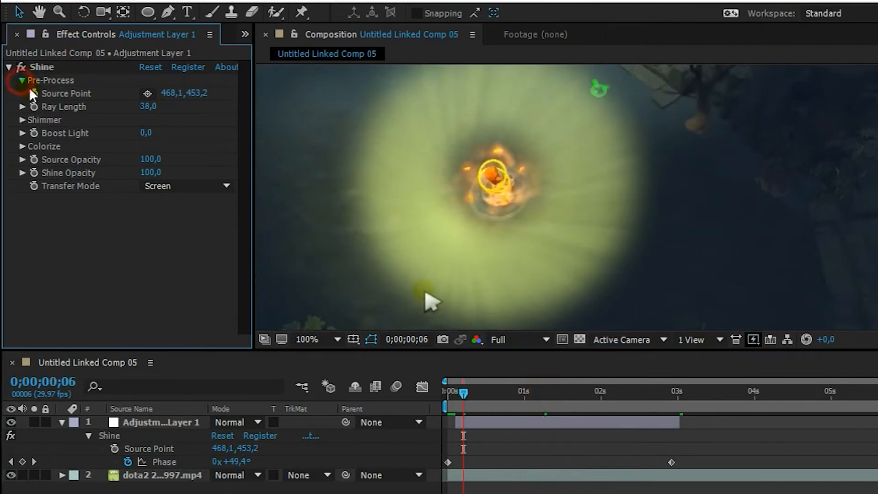
pyautogui.click(459, 393)
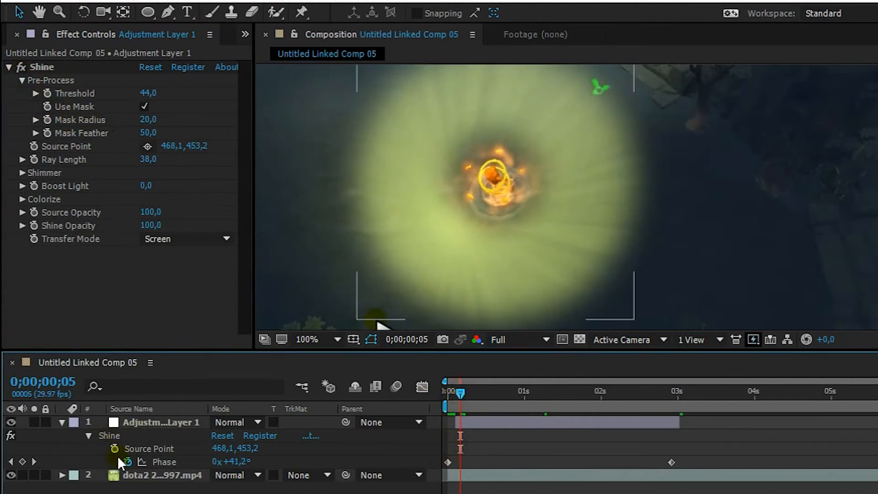
pyautogui.click(128, 462)
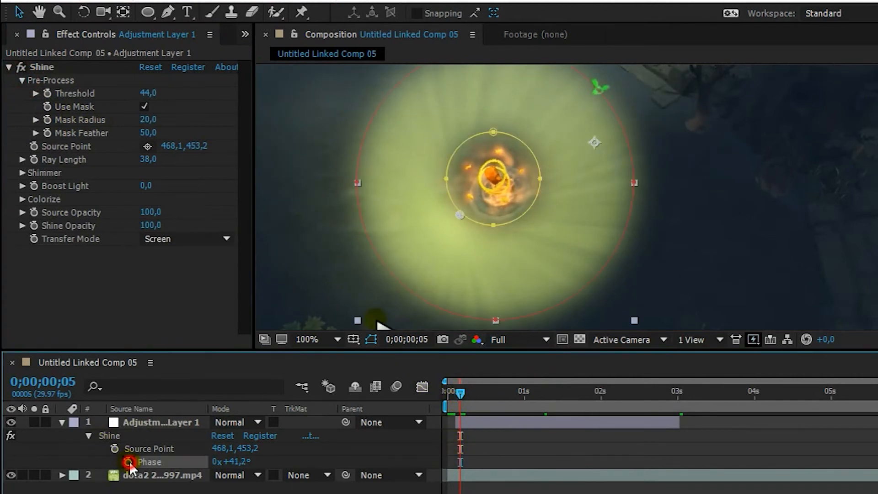
# Keyframe the Shine Mask Radius at 0;00;00;05, reveal the layer's keyframes, and shift that keyframe to just before the half-second mark
pyautogui.click(53, 119)
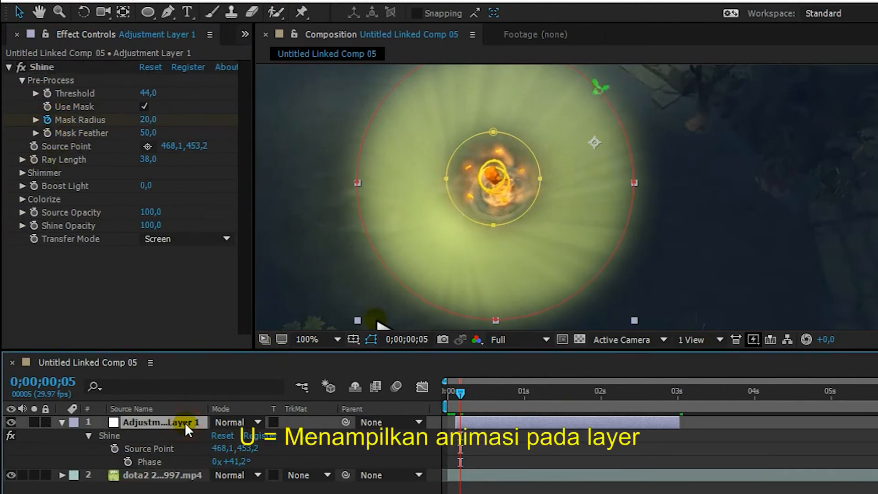
pyautogui.press('u')
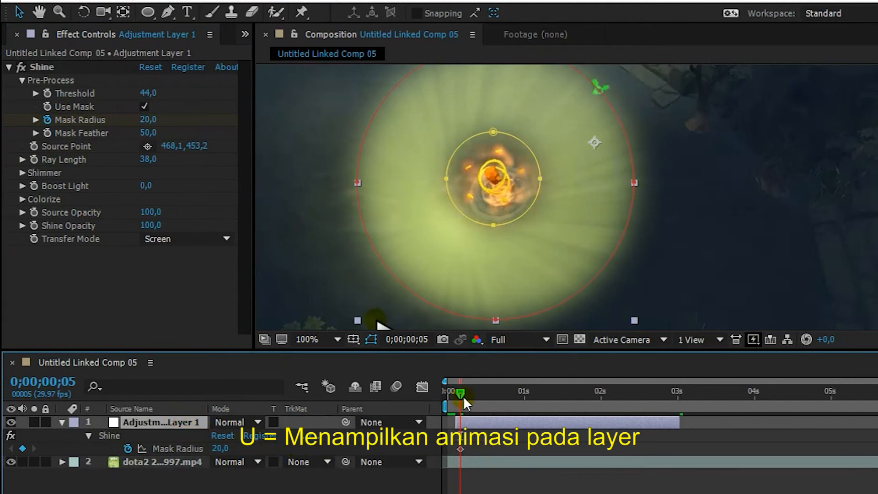
pyautogui.moveTo(461, 392); pyautogui.dragTo(455, 391)
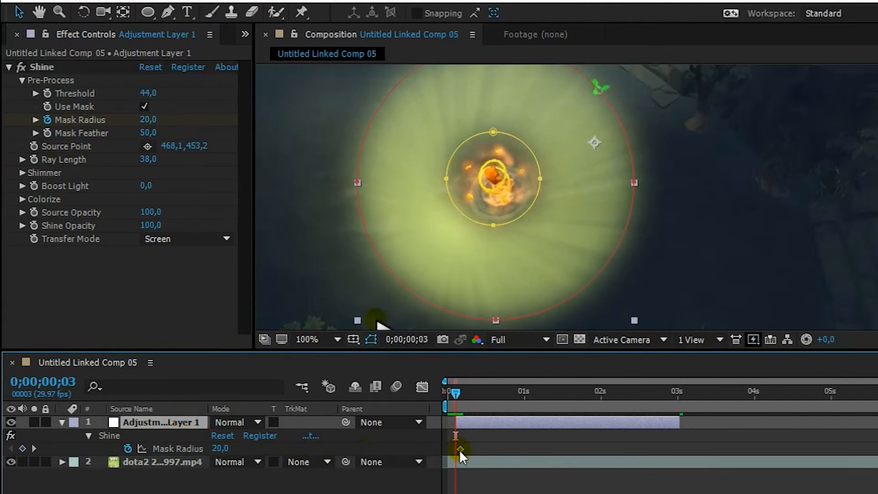
pyautogui.click(460, 449)
pyautogui.moveTo(460, 450); pyautogui.dragTo(478, 450)
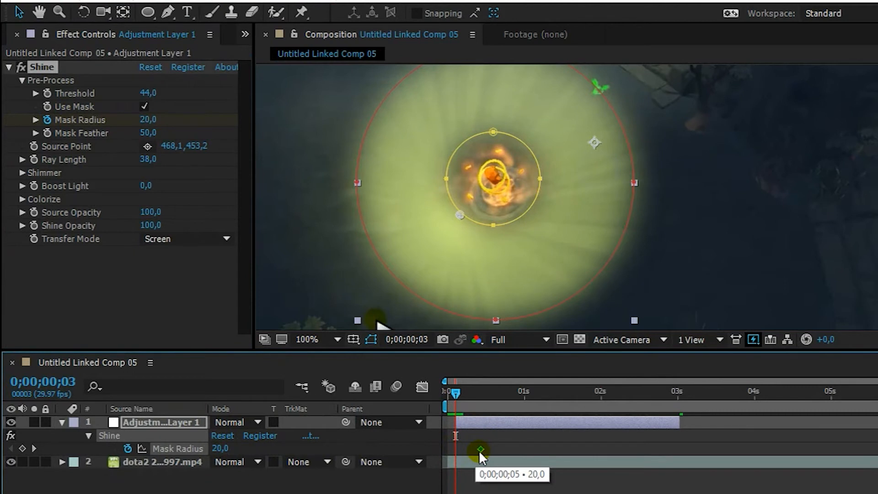
pyautogui.click(521, 446)
# Add a Mask Radius keyframe at 0;00;02;16 that keeps the current radius
pyautogui.moveTo(459, 393); pyautogui.dragTo(646, 421)
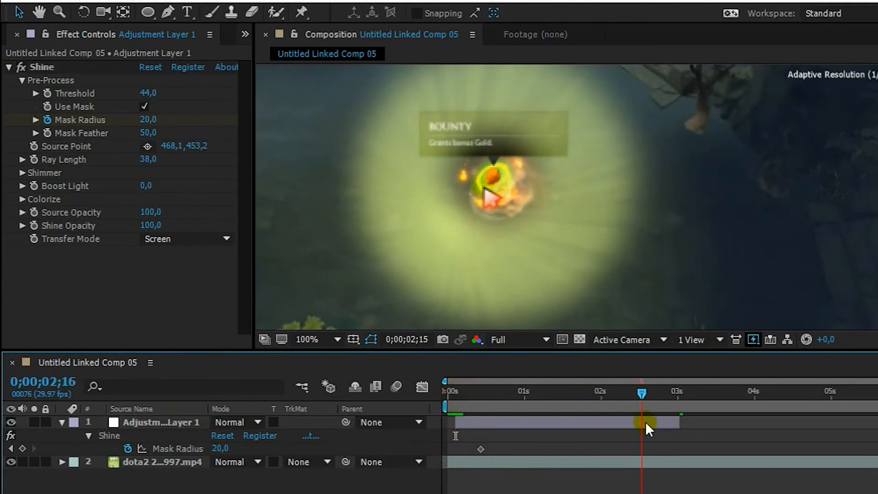
pyautogui.click(22, 447)
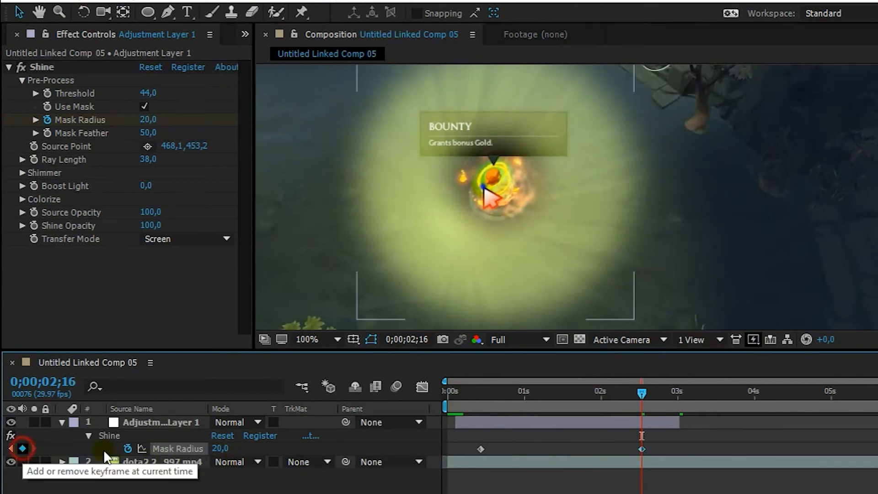
pyautogui.click(439, 450)
# Set the Mask Radius to 0 at 0;00;00;03, where the adjustment layer begins
pyautogui.moveTo(636, 389); pyautogui.dragTo(455, 412)
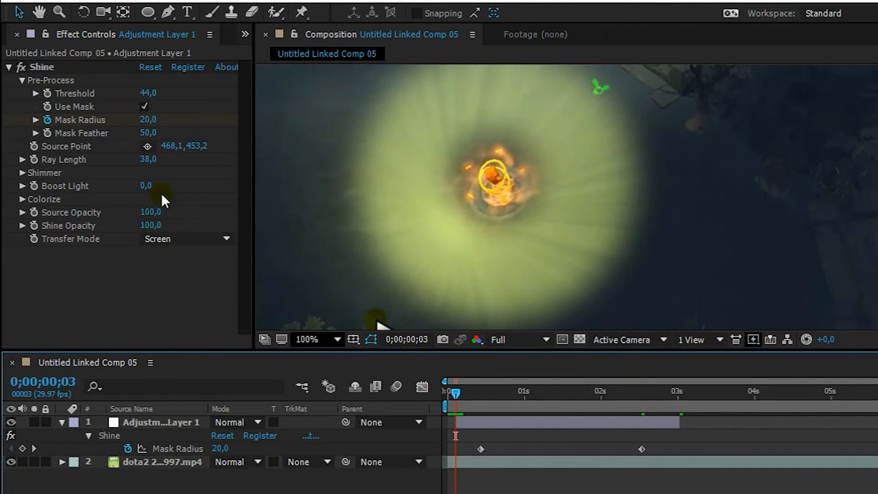
pyautogui.click(147, 119)
pyautogui.write('0')
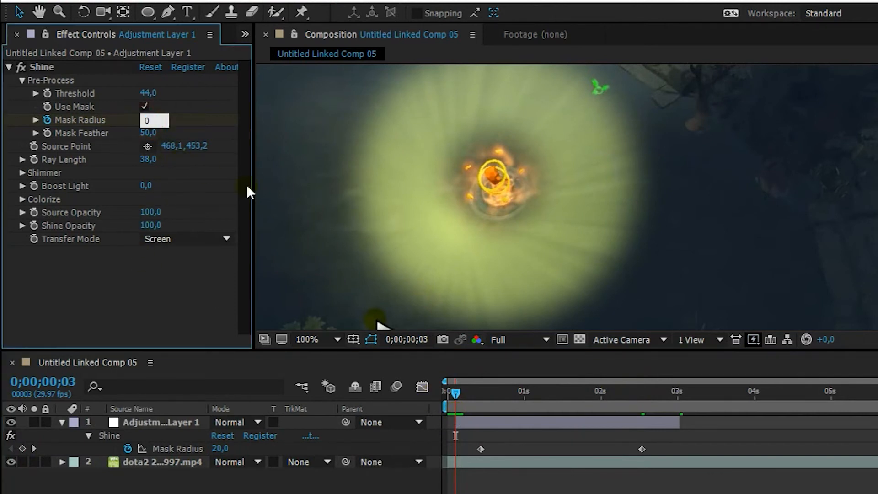
pyautogui.press('Return')
# At 0;00;00;20, move the Shine Source Point back to the centre of the rune at about 510,1, 403,2
pyautogui.moveTo(451, 396); pyautogui.dragTo(496, 398)
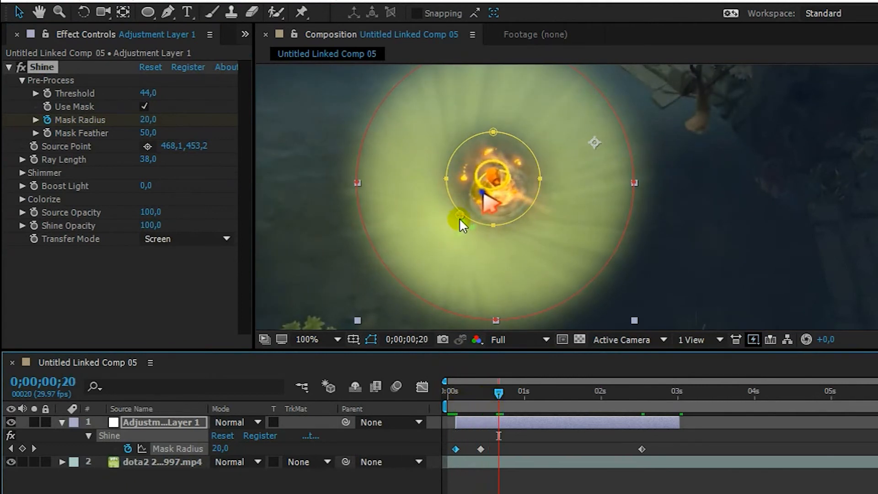
pyautogui.moveTo(460, 216); pyautogui.dragTo(490, 177)
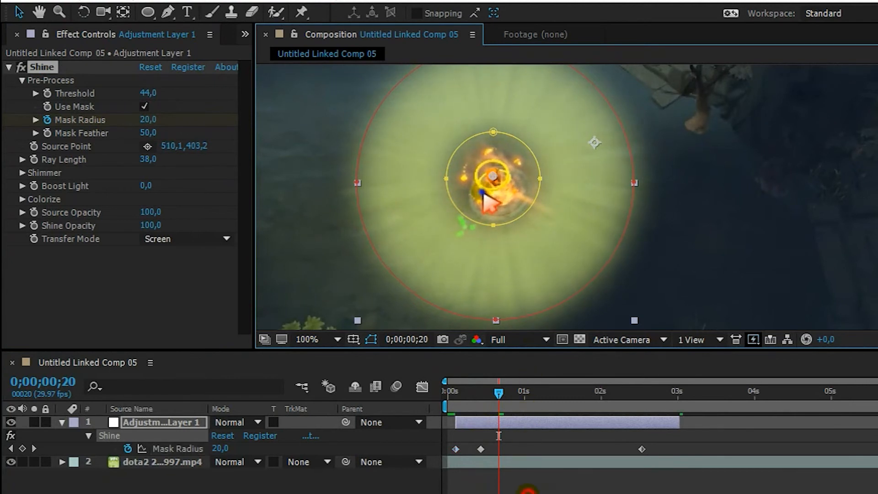
pyautogui.click(525, 489)
# Set the Mask Radius to 0 at 0;00;03;00, the last frame of the adjustment layer
pyautogui.moveTo(607, 394); pyautogui.dragTo(680, 399)
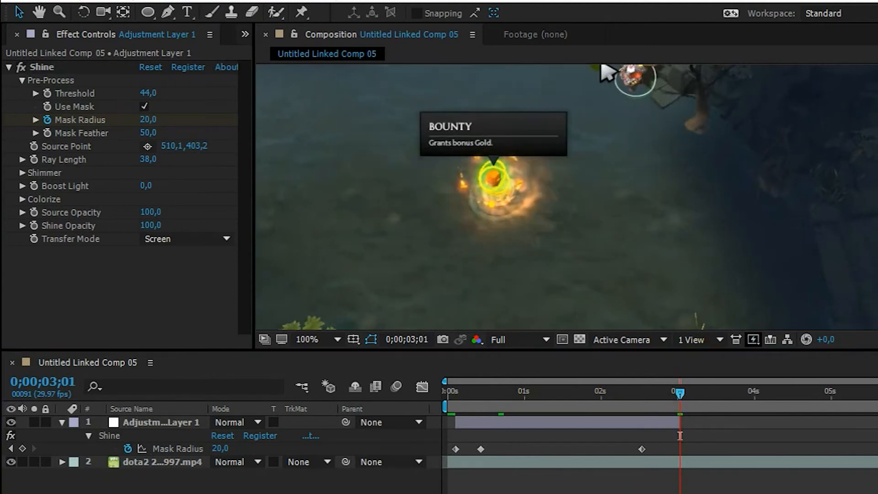
pyautogui.moveTo(680, 436); pyautogui.dragTo(677, 435)
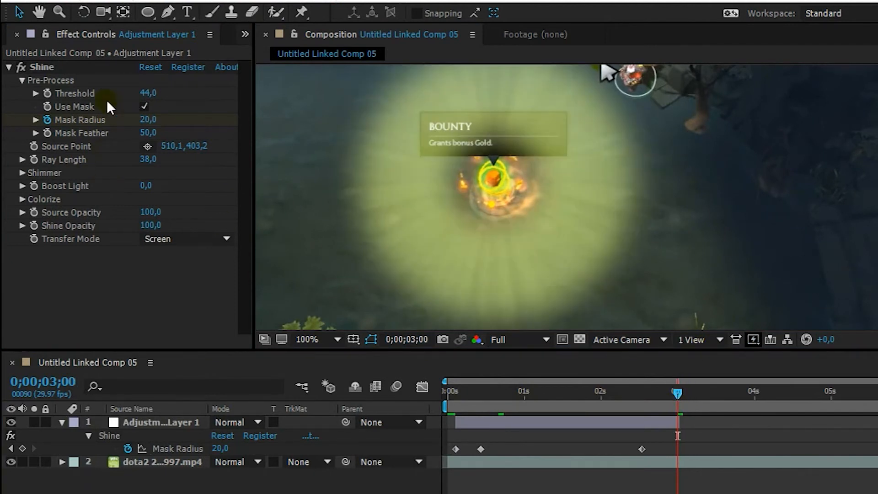
pyautogui.click(158, 123)
pyautogui.write('0')
pyautogui.click(222, 449)
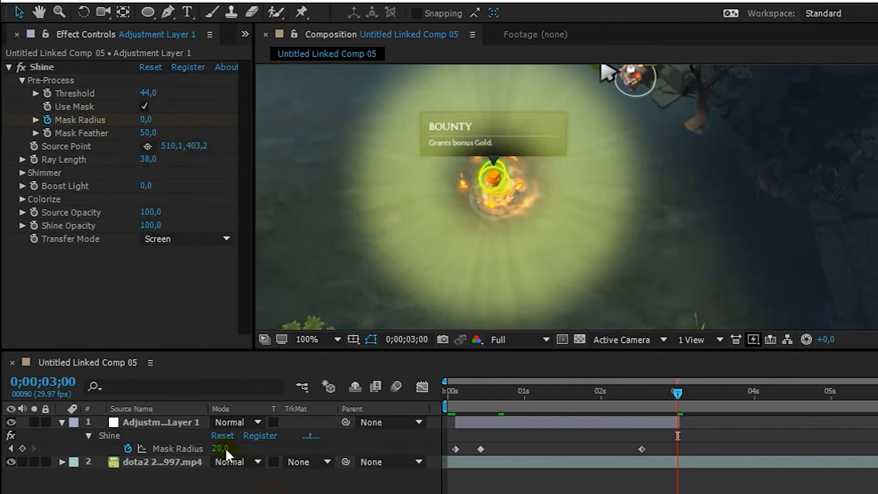
pyautogui.click(236, 481)
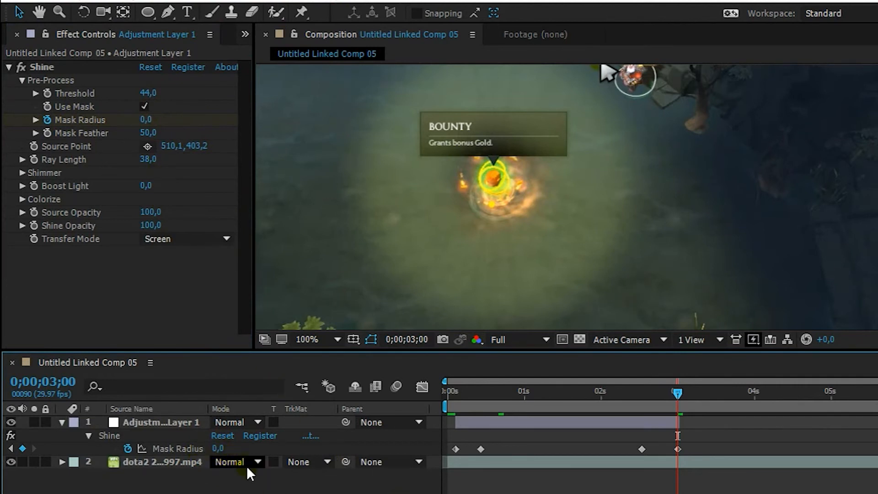
pyautogui.click(215, 449)
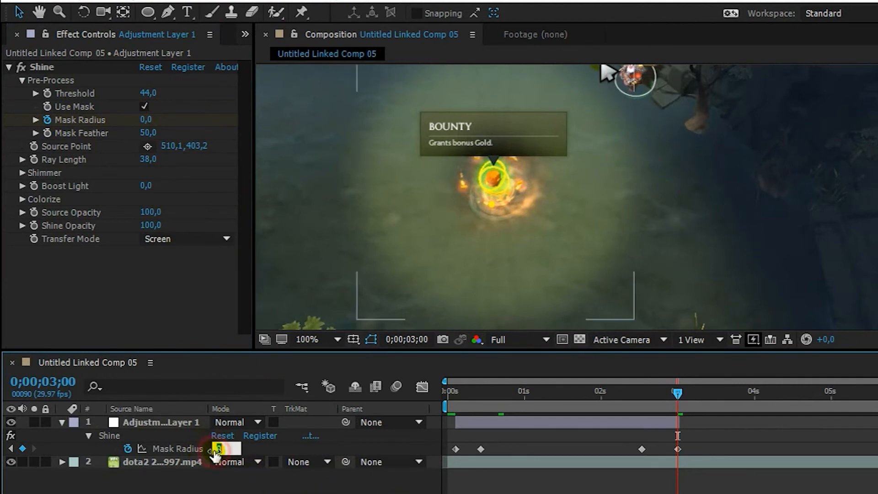
pyautogui.press('Return')
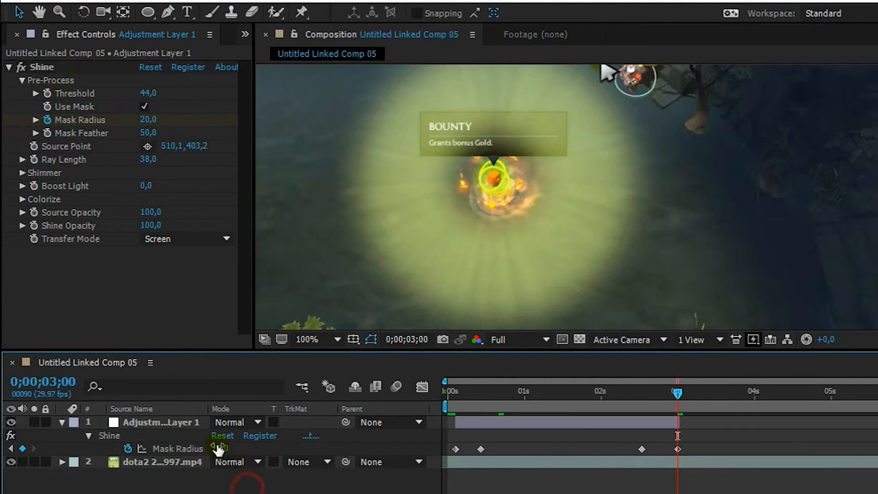
pyautogui.click(219, 451)
pyautogui.write('0')
pyautogui.press('Return')
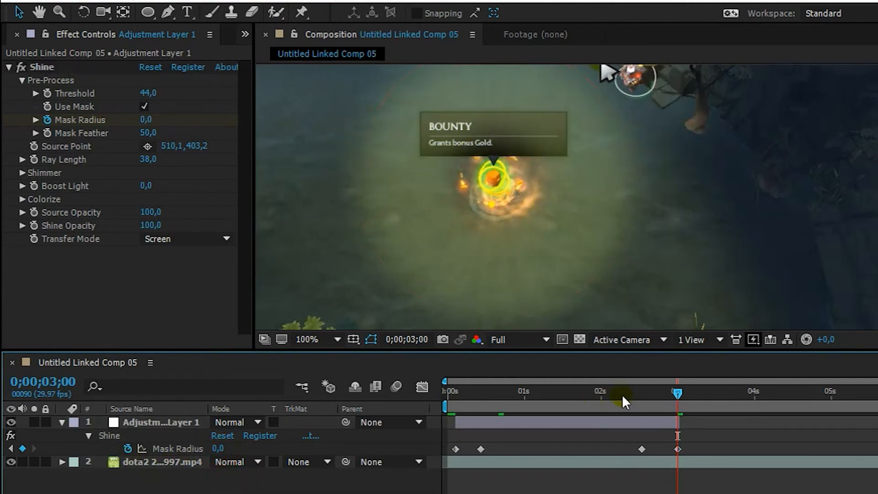
# Return to the start of the composition, save the project, and preview the animated Shine light over the rune
pyautogui.press('Home')
pyautogui.hotkey('ctrl', 's')
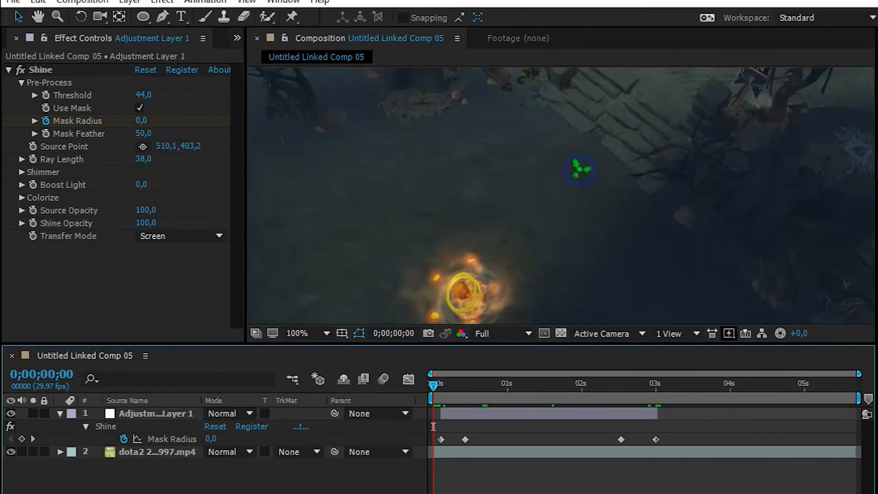
pyautogui.click(789, 166)
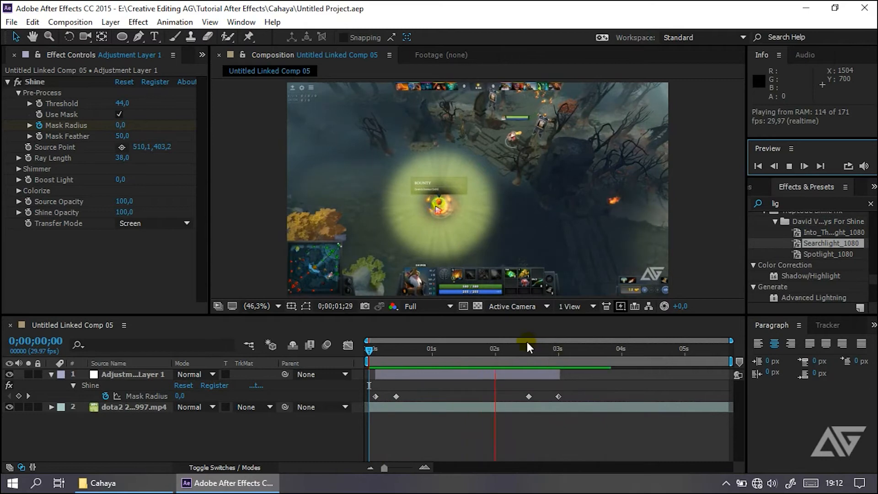
pyautogui.press('space')
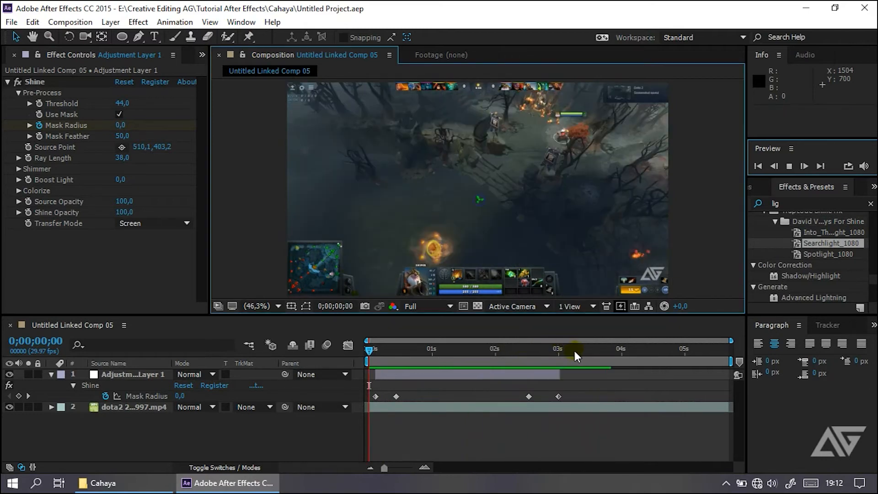
pyautogui.moveTo(379, 352); pyautogui.dragTo(358, 349)
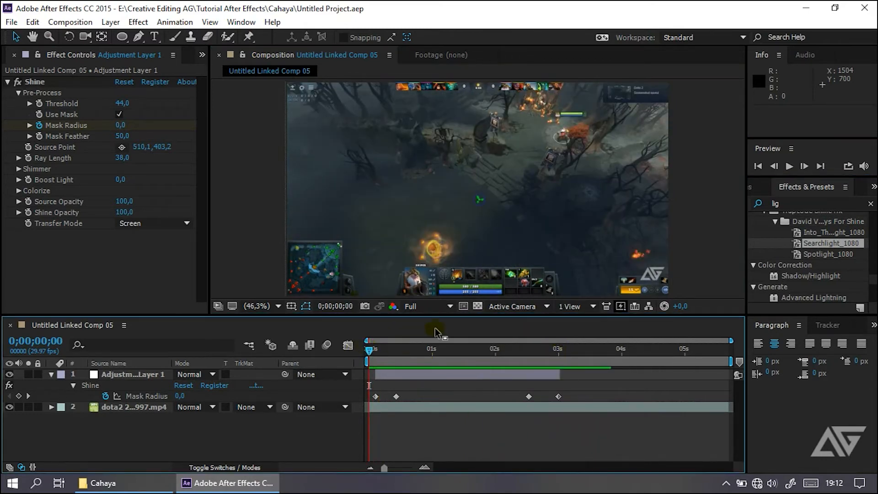
pyautogui.press('space')
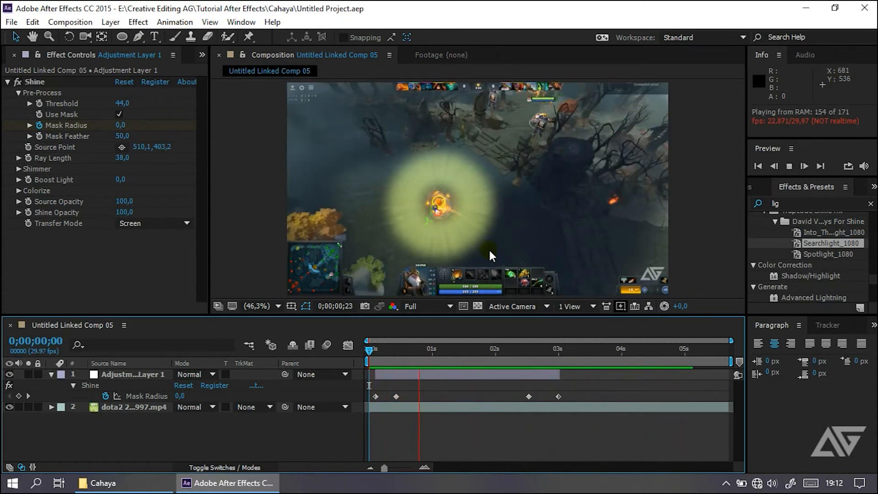
pyautogui.click(789, 166)
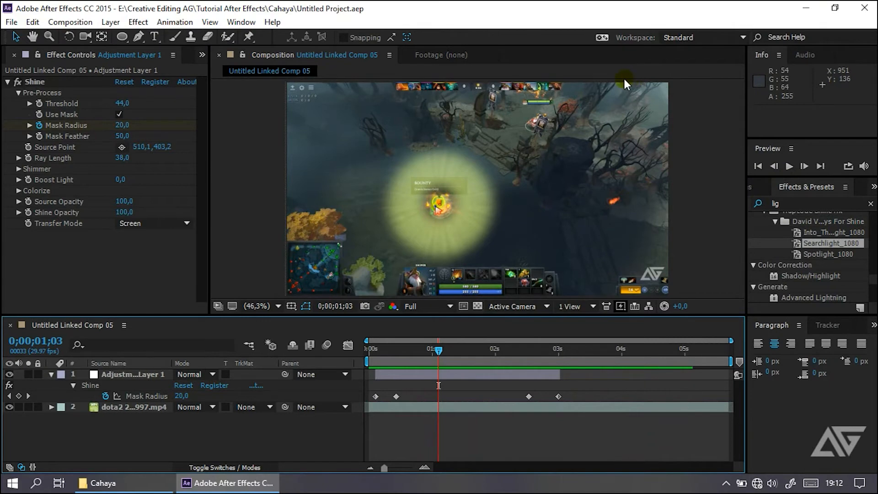
# Close After Effects, open the Untitled Premiere Pro project from the Cahaya folder, and select the Untitled Linked Comp 05 clip on V1
pyautogui.click(865, 8)
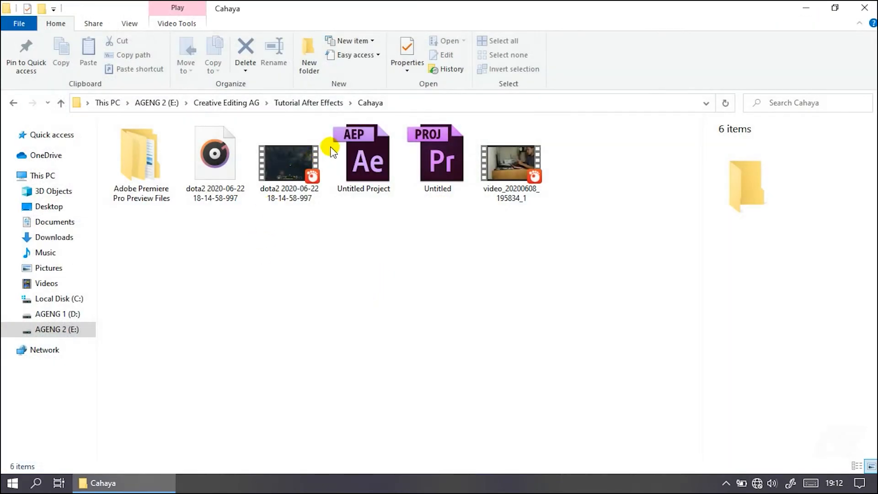
pyautogui.doubleClick(438, 160)
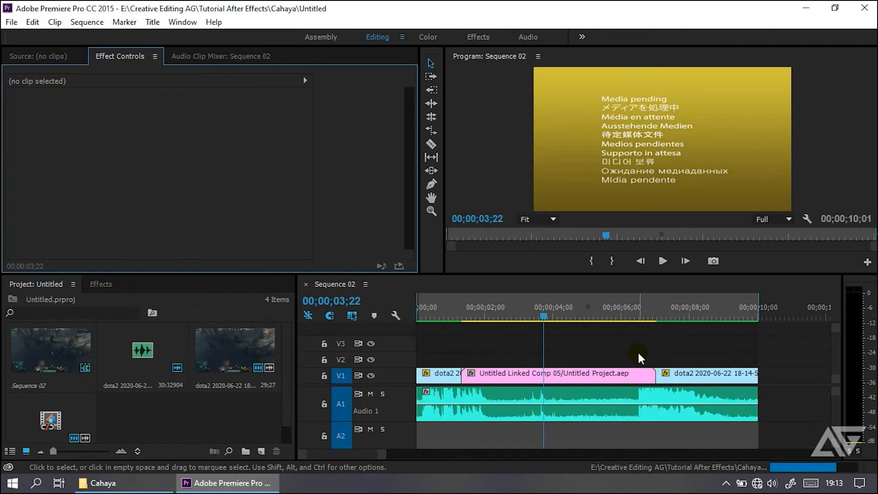
pyautogui.scroll(-1, 160, 413)
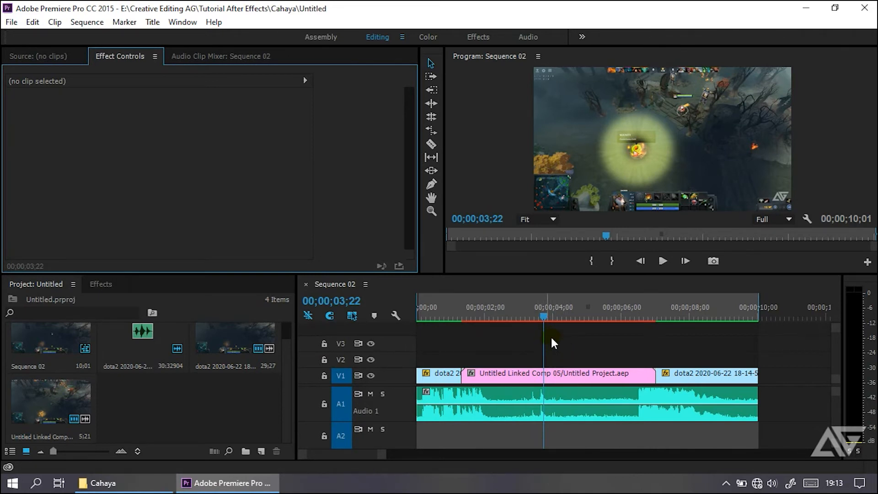
pyautogui.click(553, 374)
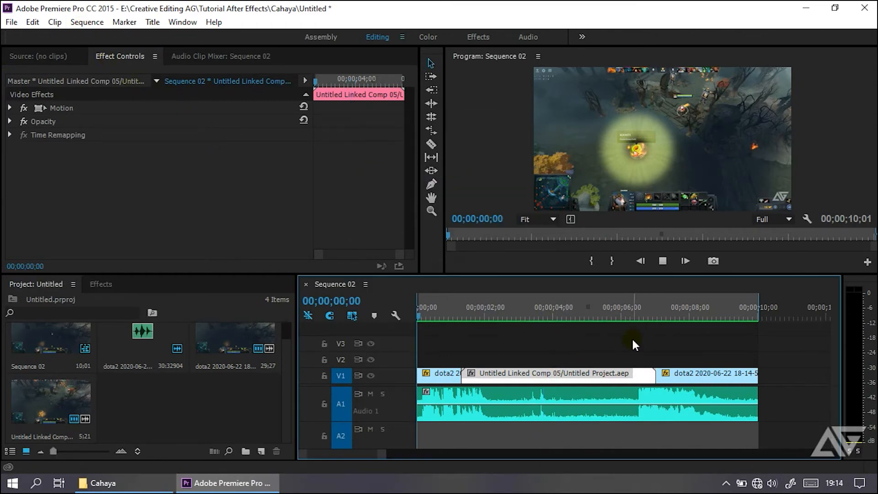
# Play Sequence 02 from the start to review the rune light, return to 00;00;03;05, and save the project
pyautogui.press('Home')
pyautogui.press('space')
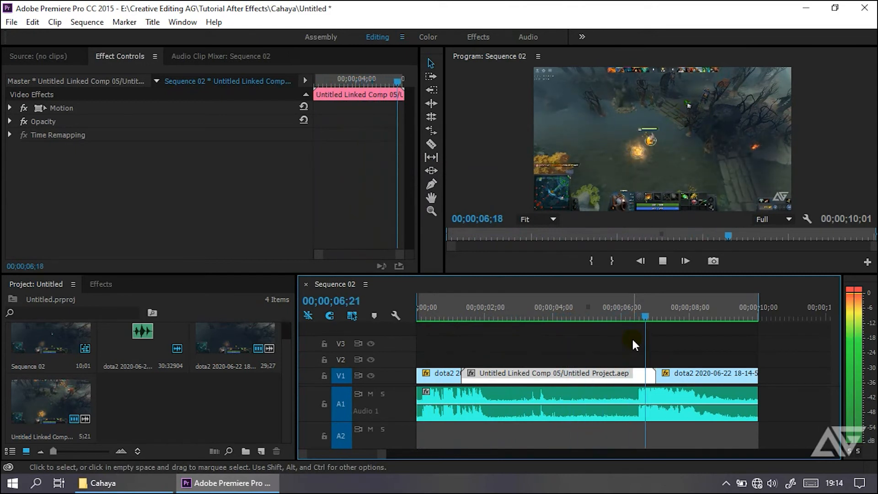
pyautogui.click(664, 264)
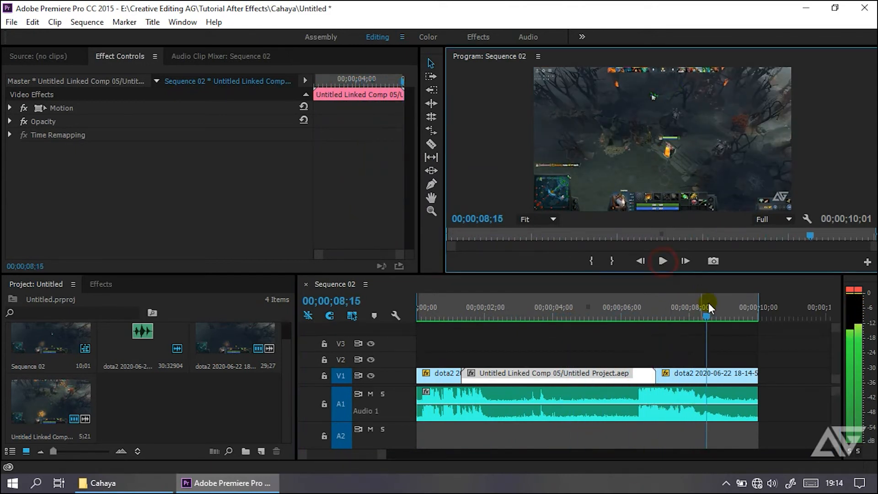
pyautogui.moveTo(698, 317); pyautogui.dragTo(683, 317)
pyautogui.moveTo(574, 331); pyautogui.dragTo(524, 326)
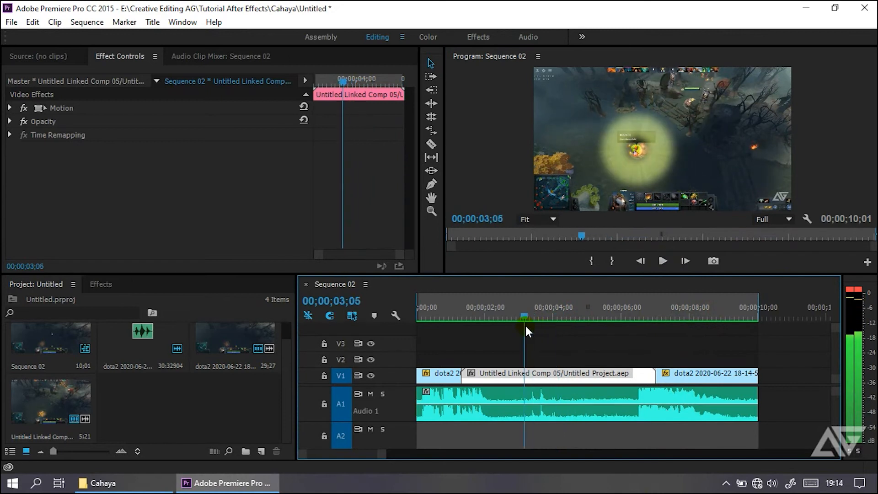
pyautogui.click(557, 338)
pyautogui.hotkey('ctrl', 's')
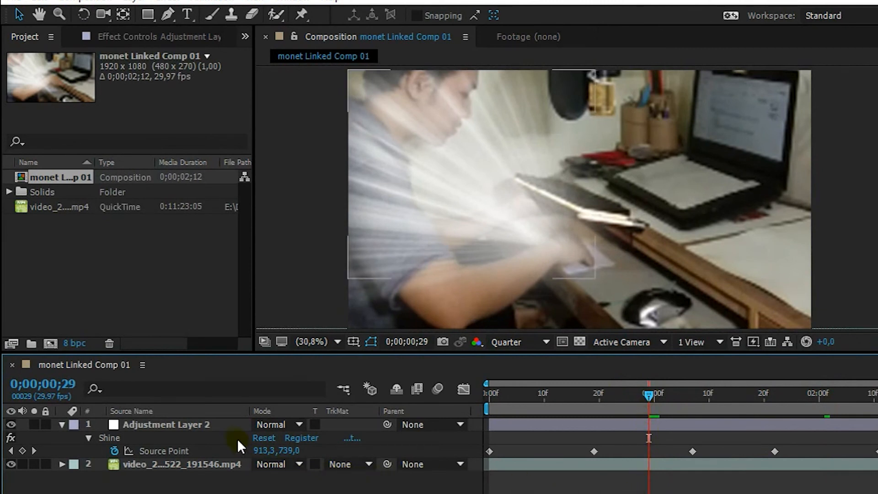
# In After Effects, delete Mask 1 from Adjustment Layer 2 in monet Linked Comp 01
pyautogui.click(217, 423)
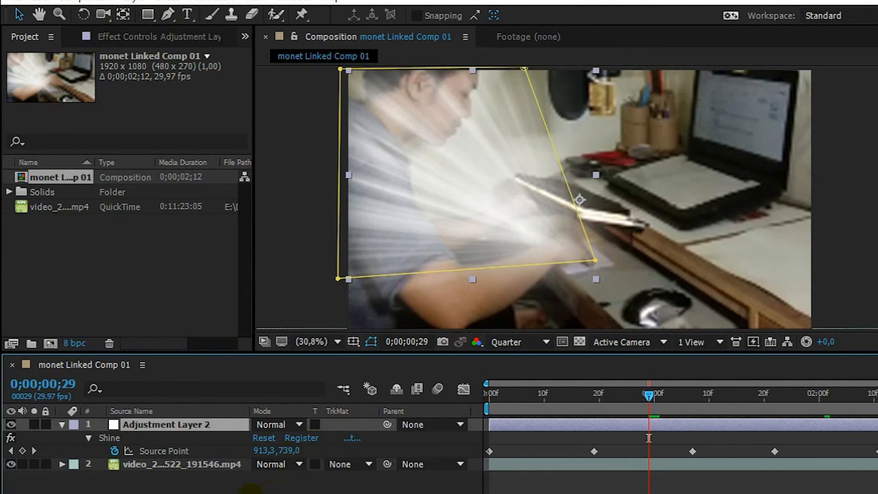
pyautogui.click(235, 490)
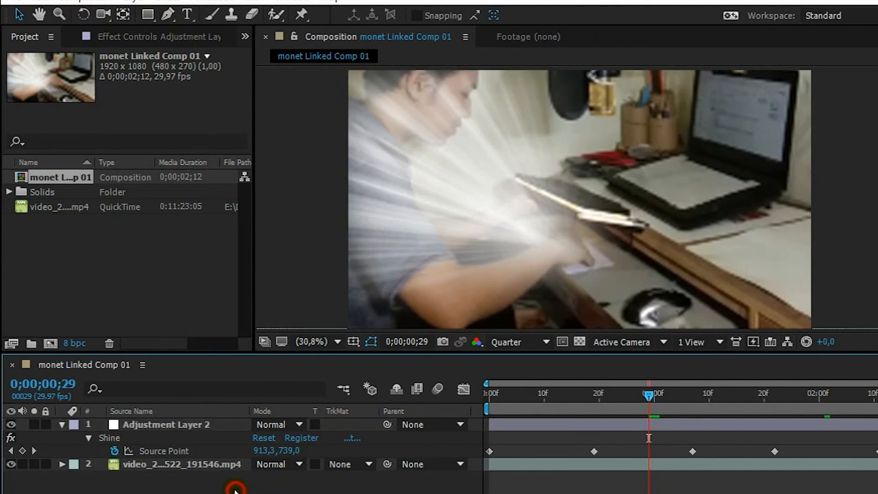
pyautogui.click(185, 426)
pyautogui.press('m')
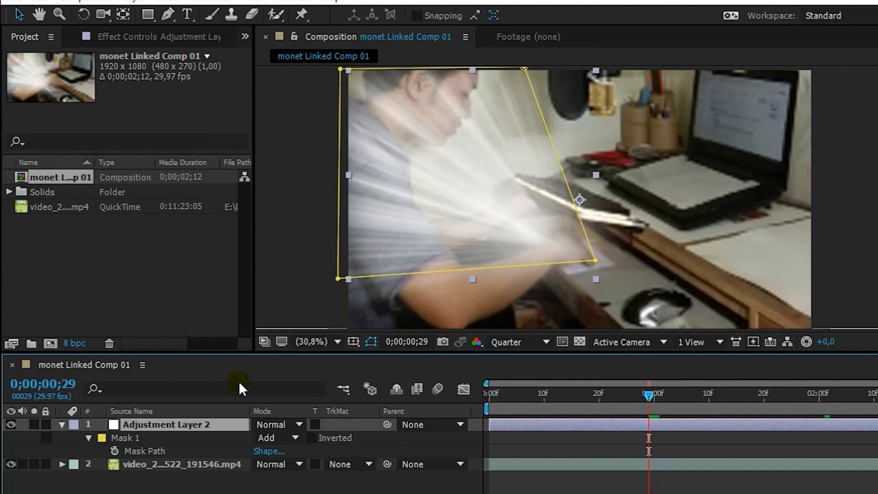
pyautogui.click(174, 434)
pyautogui.press('Delete')
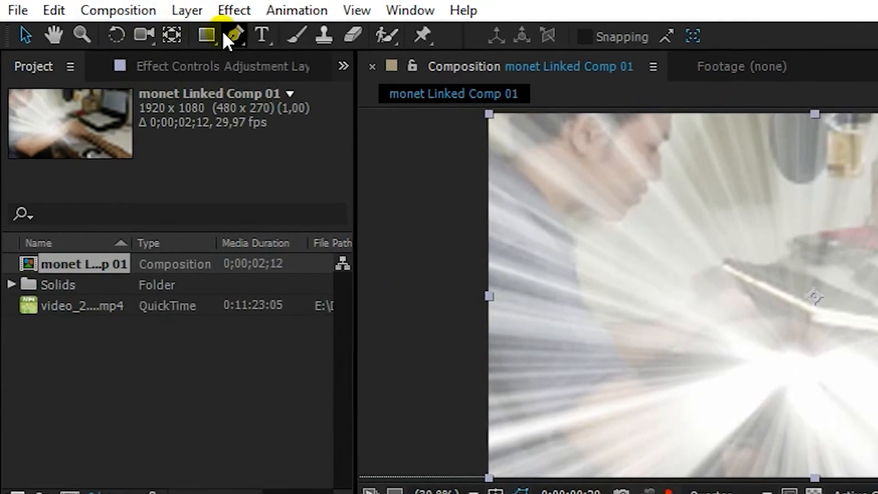
# Draw a four-point Pen mask on Adjustment Layer 2 around the man, reaching from outside the frame's upper-left corner to his hand
pyautogui.click(168, 14)
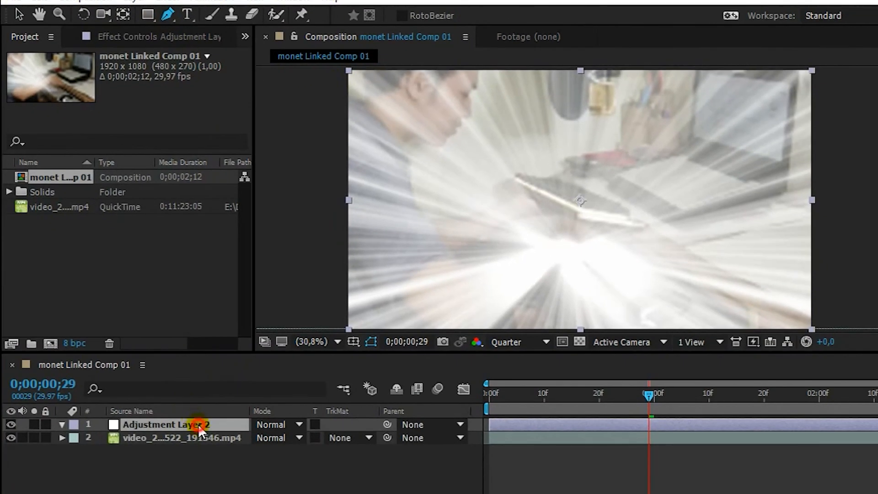
pyautogui.click(200, 426)
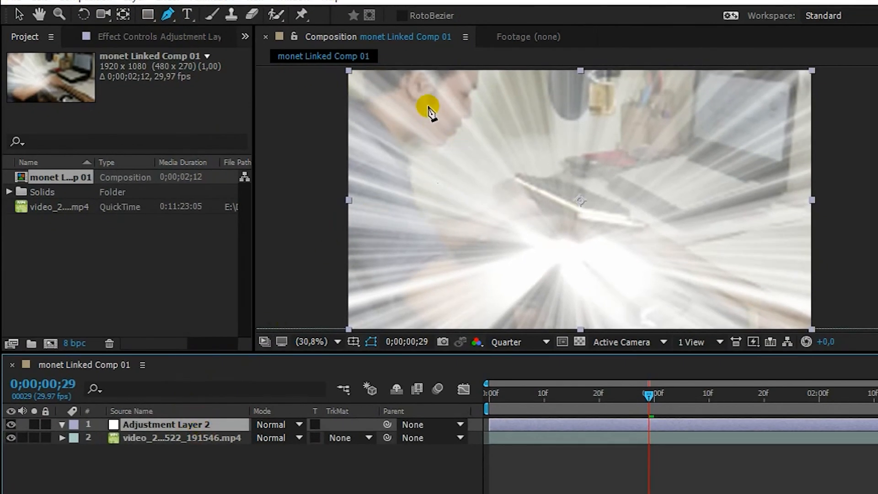
pyautogui.scroll(-2, 378, 196)
pyautogui.scroll(2, 513, 166)
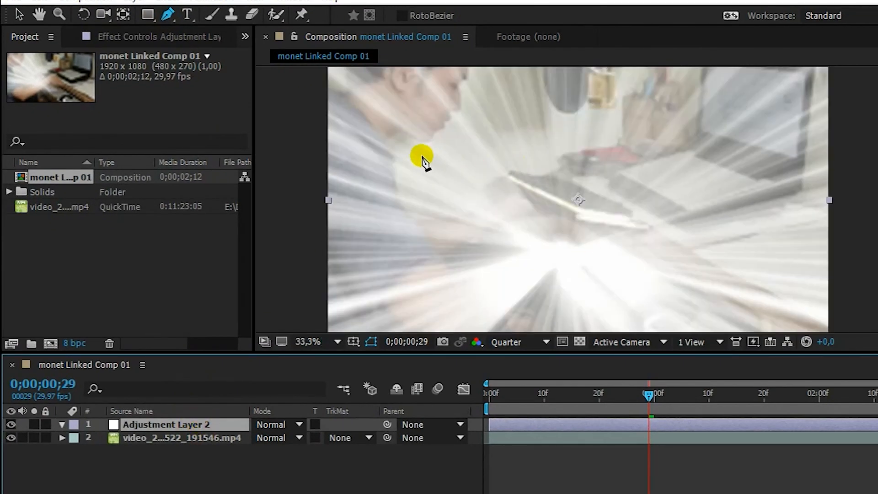
pyautogui.scroll(-2, 389, 121)
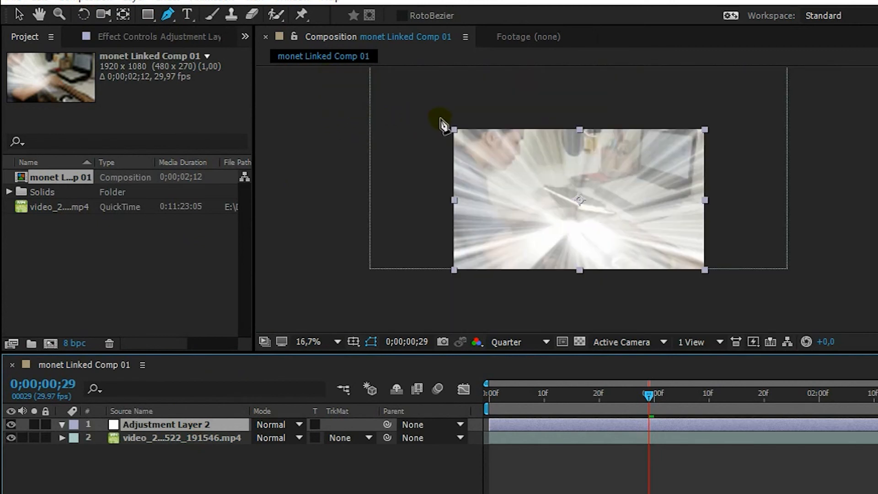
pyautogui.click(447, 119)
pyautogui.click(448, 215)
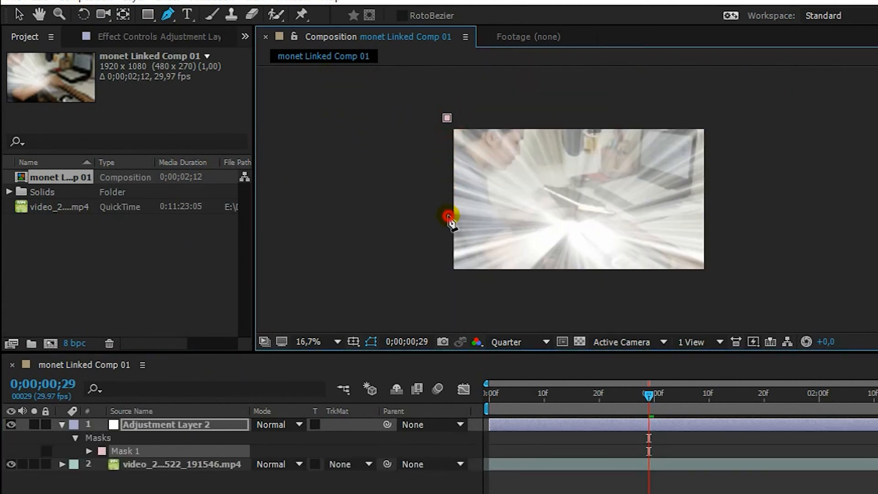
pyautogui.click(579, 239)
pyautogui.click(564, 111)
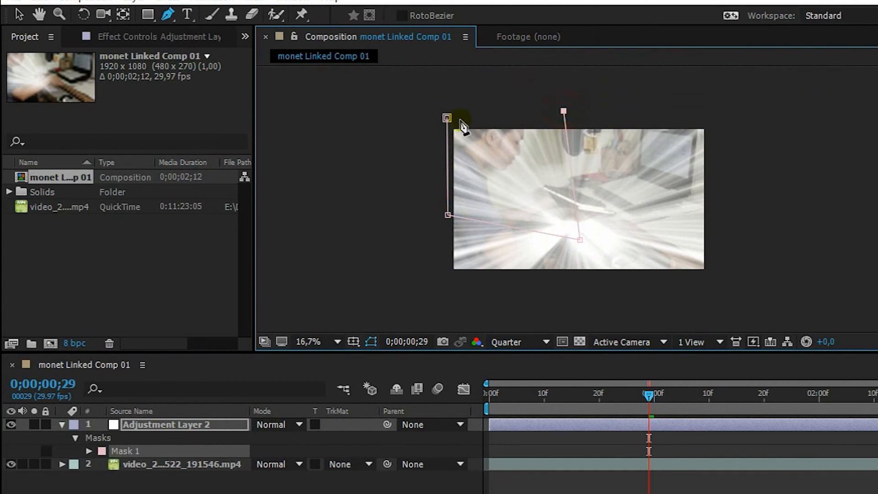
pyautogui.click(447, 119)
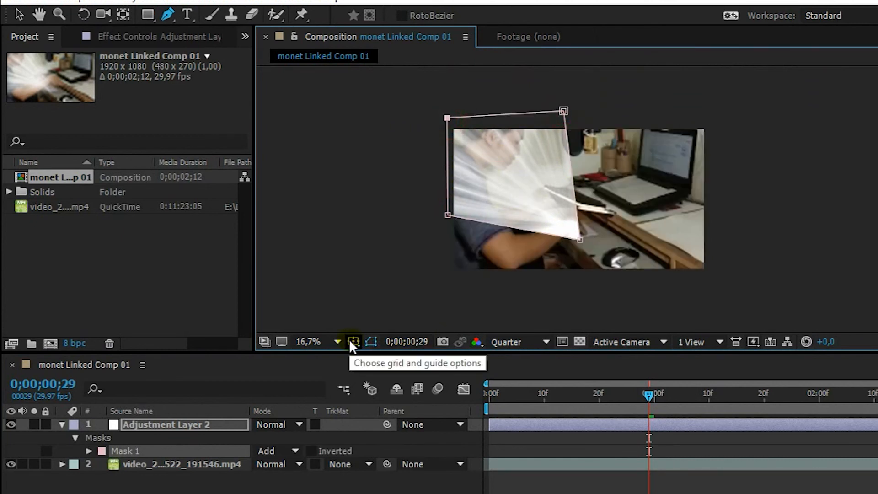
pyautogui.click(335, 342)
pyautogui.click(328, 59)
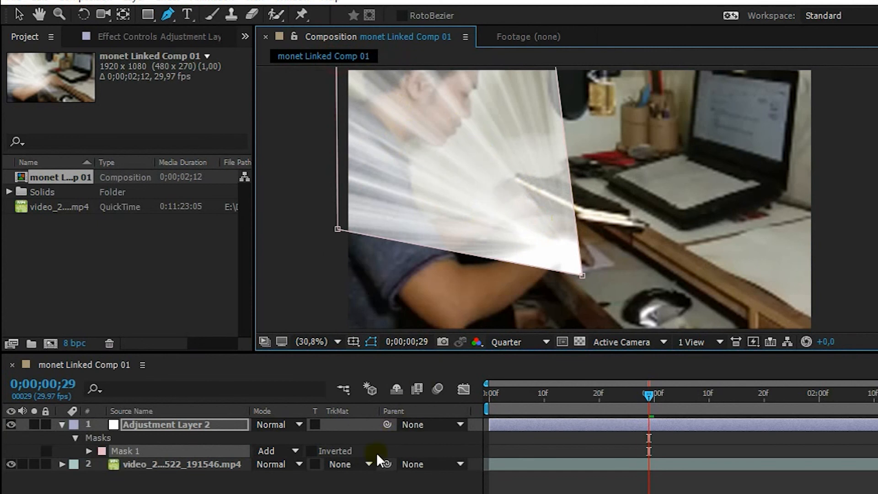
# Expand Mask 1 on Adjustment Layer 2 to show its path, feather and opacity properties, and save the project
pyautogui.click(87, 450)
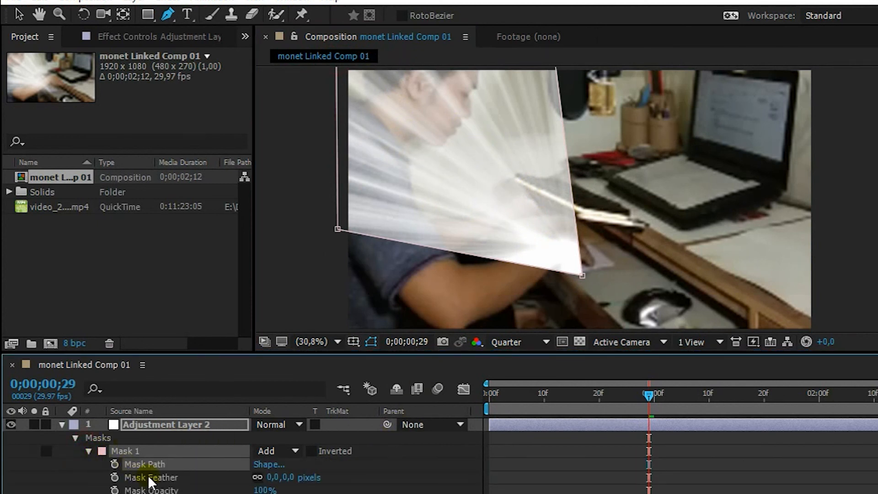
pyautogui.click(398, 485)
pyautogui.hotkey('ctrl', 's')
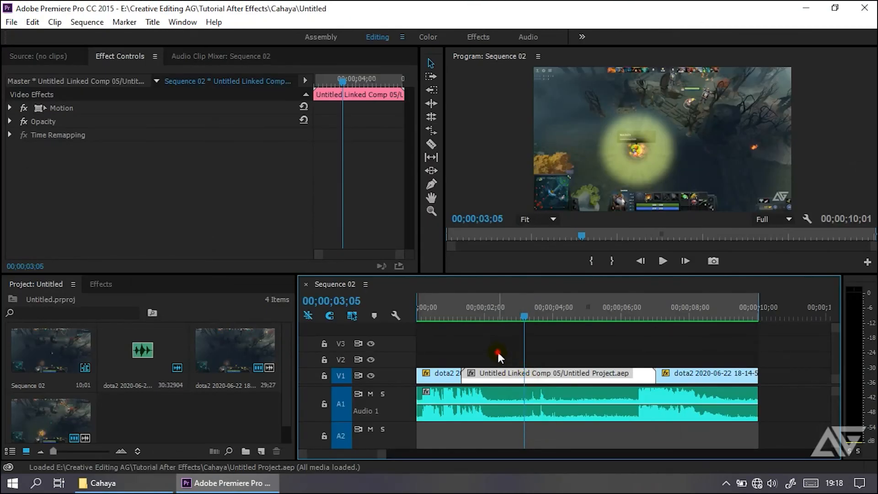
# Switch to Premiere Pro and inspect the media export settings for Sequence 02, closing them without exporting
pyautogui.click(497, 350)
pyautogui.click(509, 381)
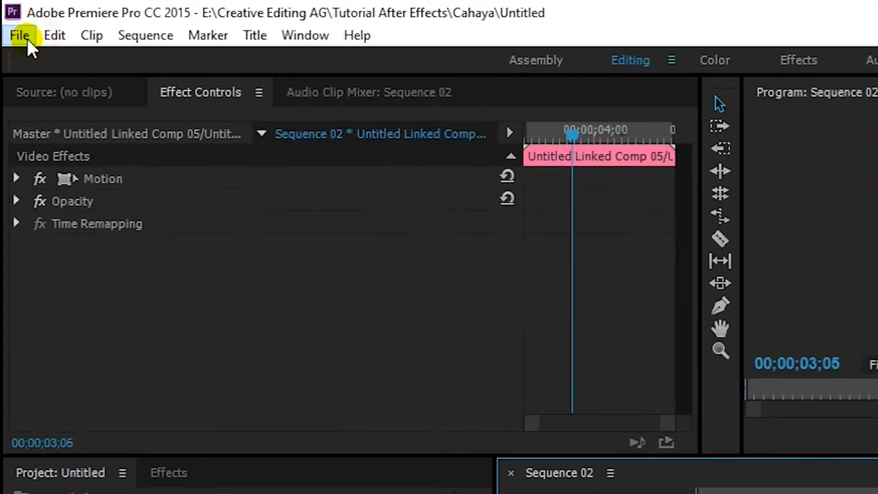
pyautogui.click(12, 22)
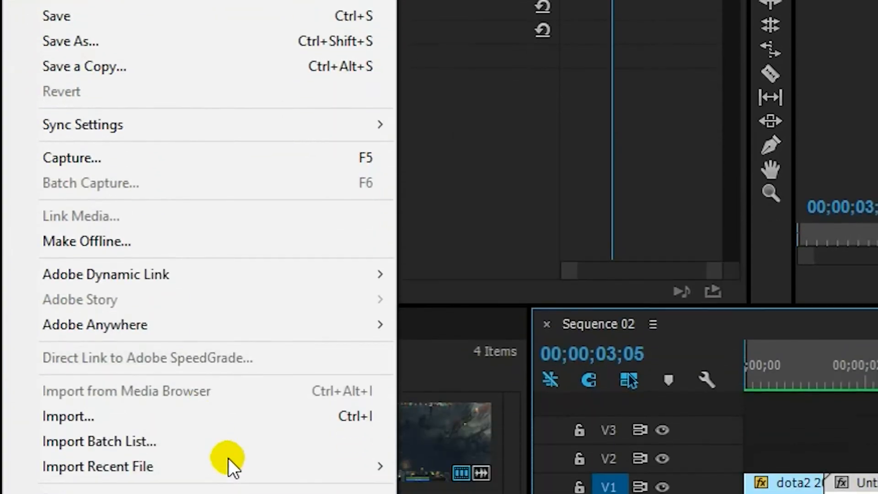
pyautogui.moveTo(345, 401)
pyautogui.click(548, 122)
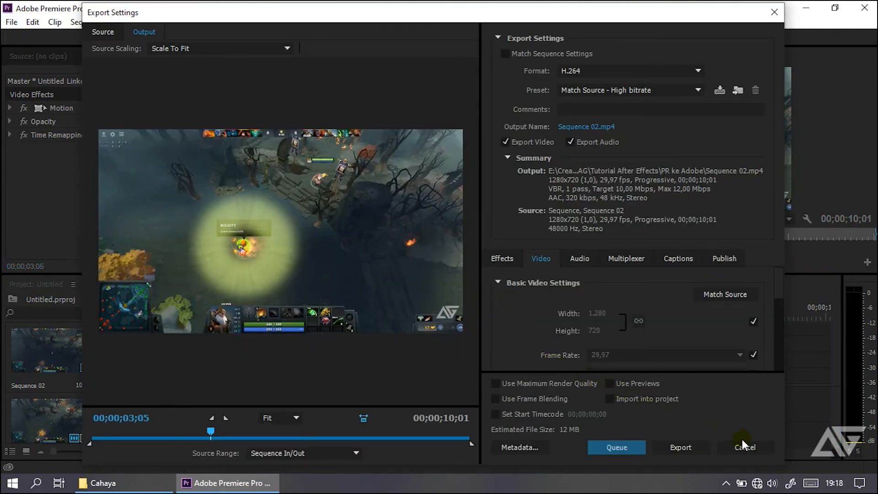
pyautogui.click(750, 447)
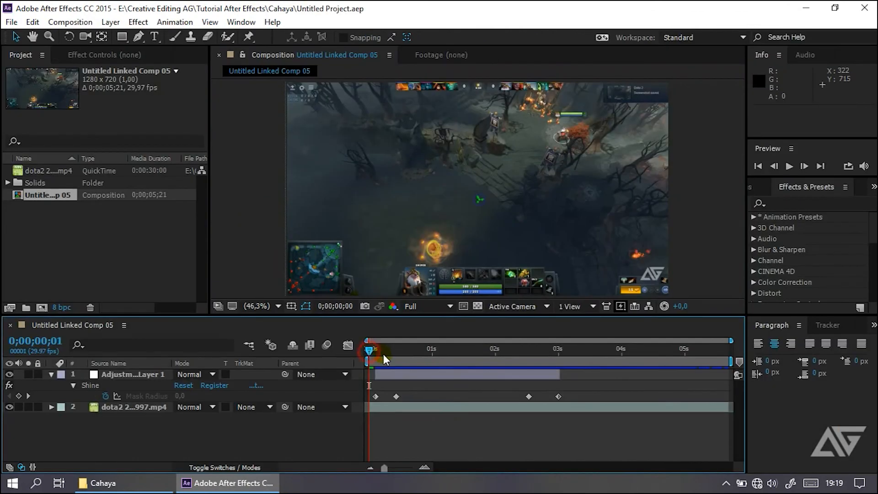
# In After Effects, move to 0;00;00;17 in Untitled Linked Comp 05 and expand the Shine Pre-Process settings on Adjustment Layer 1
pyautogui.click(384, 355)
pyautogui.moveTo(386, 355); pyautogui.dragTo(404, 361)
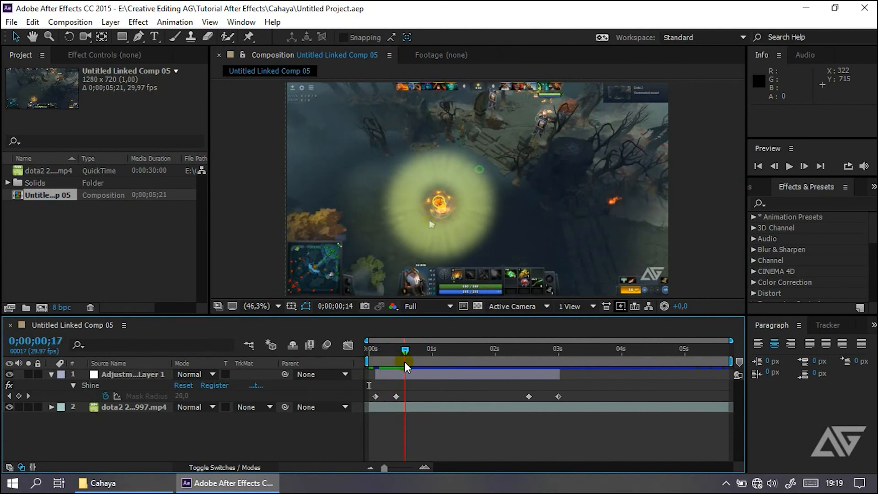
pyautogui.click(133, 374)
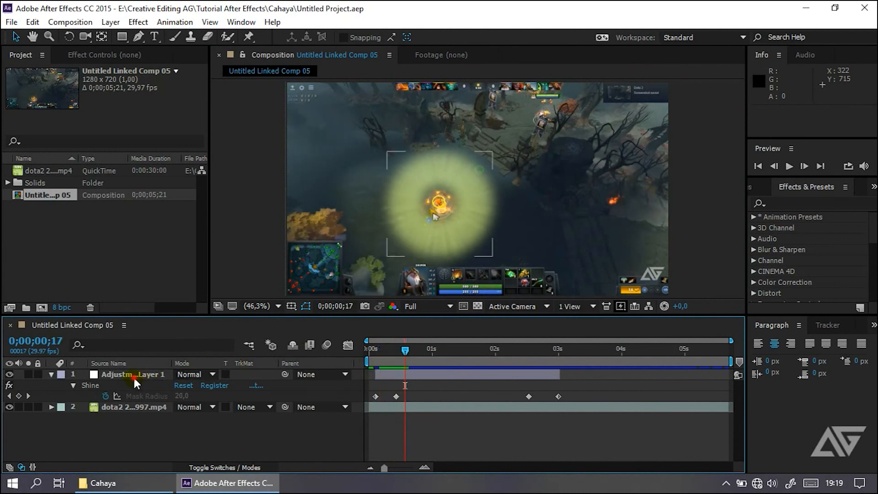
pyautogui.click(51, 374)
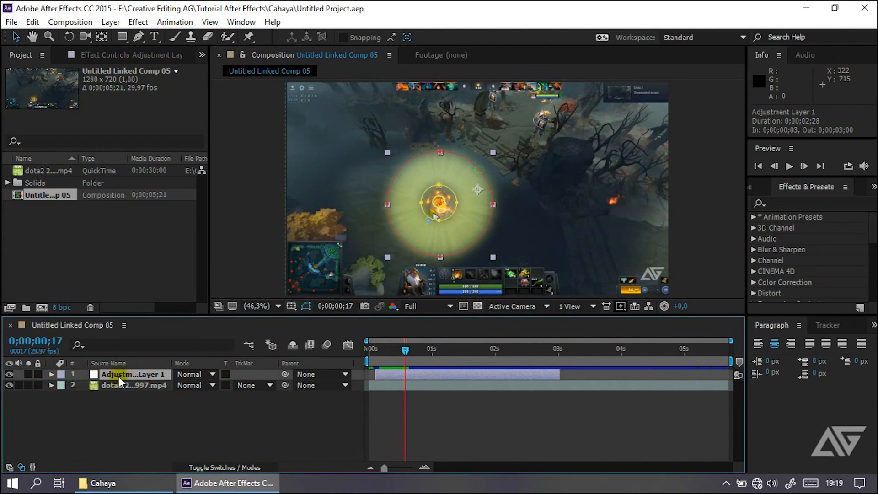
pyautogui.click(51, 374)
pyautogui.click(62, 396)
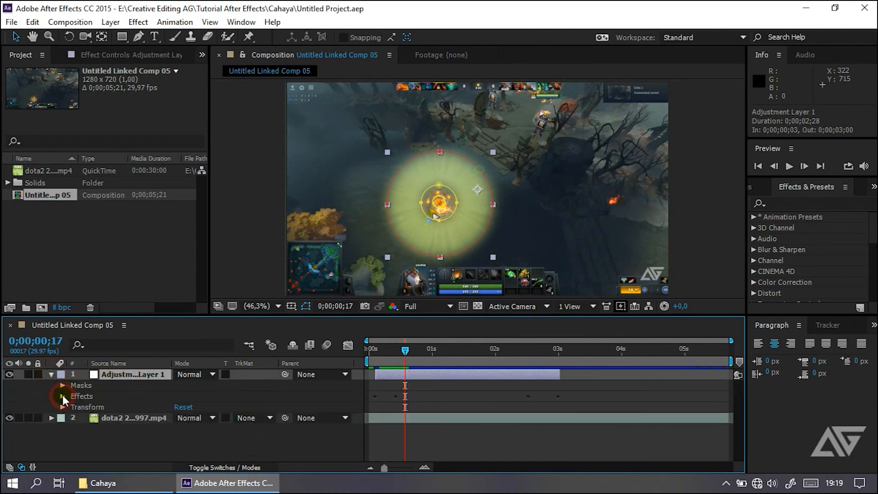
pyautogui.click(63, 397)
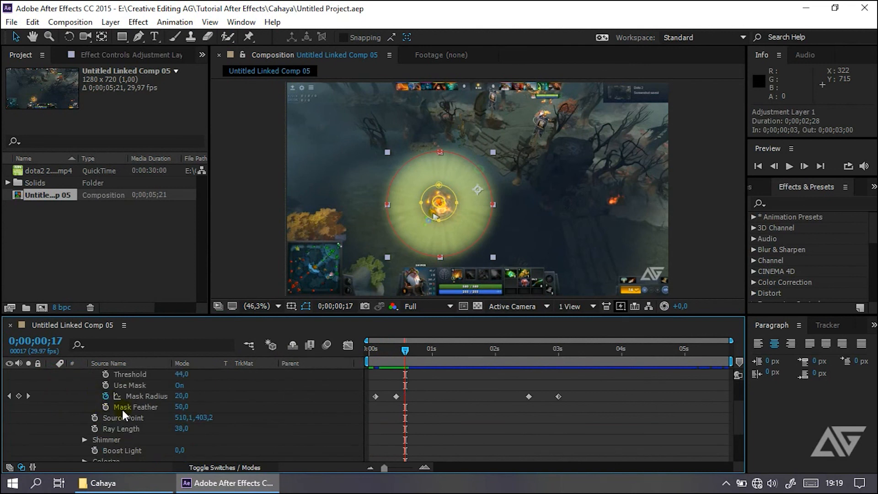
pyautogui.scroll(-1, 160, 421)
# Scrub the composition between 0;00;00;16 and 0;00;01;21 to review the Shine light around the rune
pyautogui.moveTo(403, 351); pyautogui.dragTo(458, 361)
pyautogui.scroll(3, 117, 420)
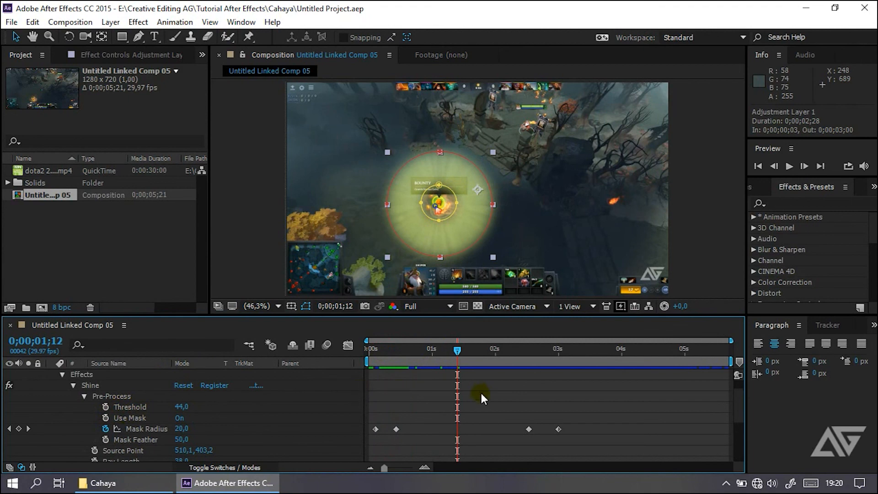
pyautogui.click(403, 352)
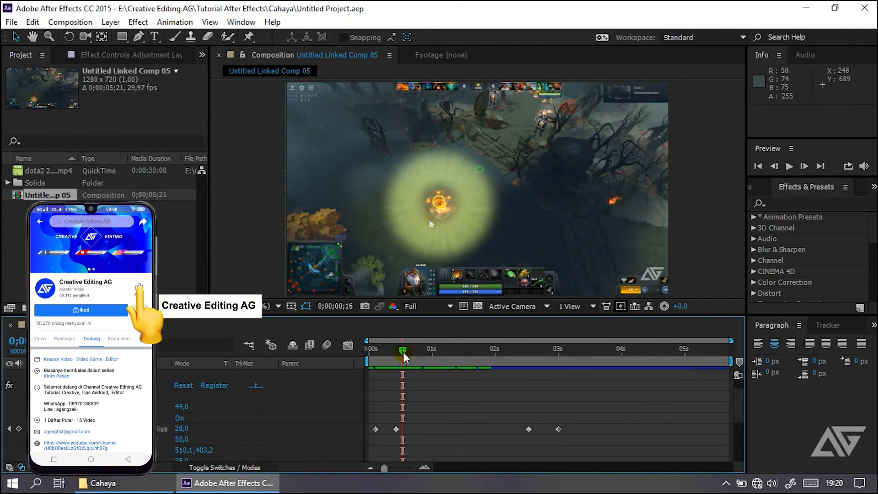
pyautogui.moveTo(403, 352); pyautogui.dragTo(475, 382)
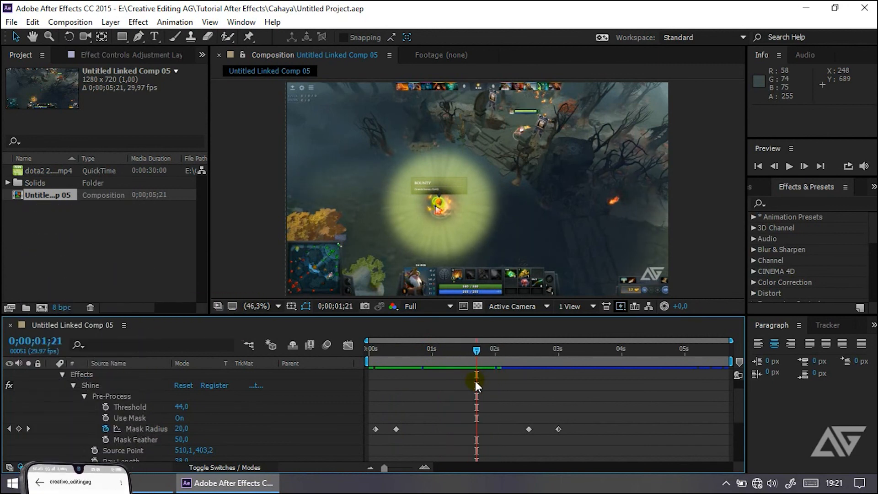